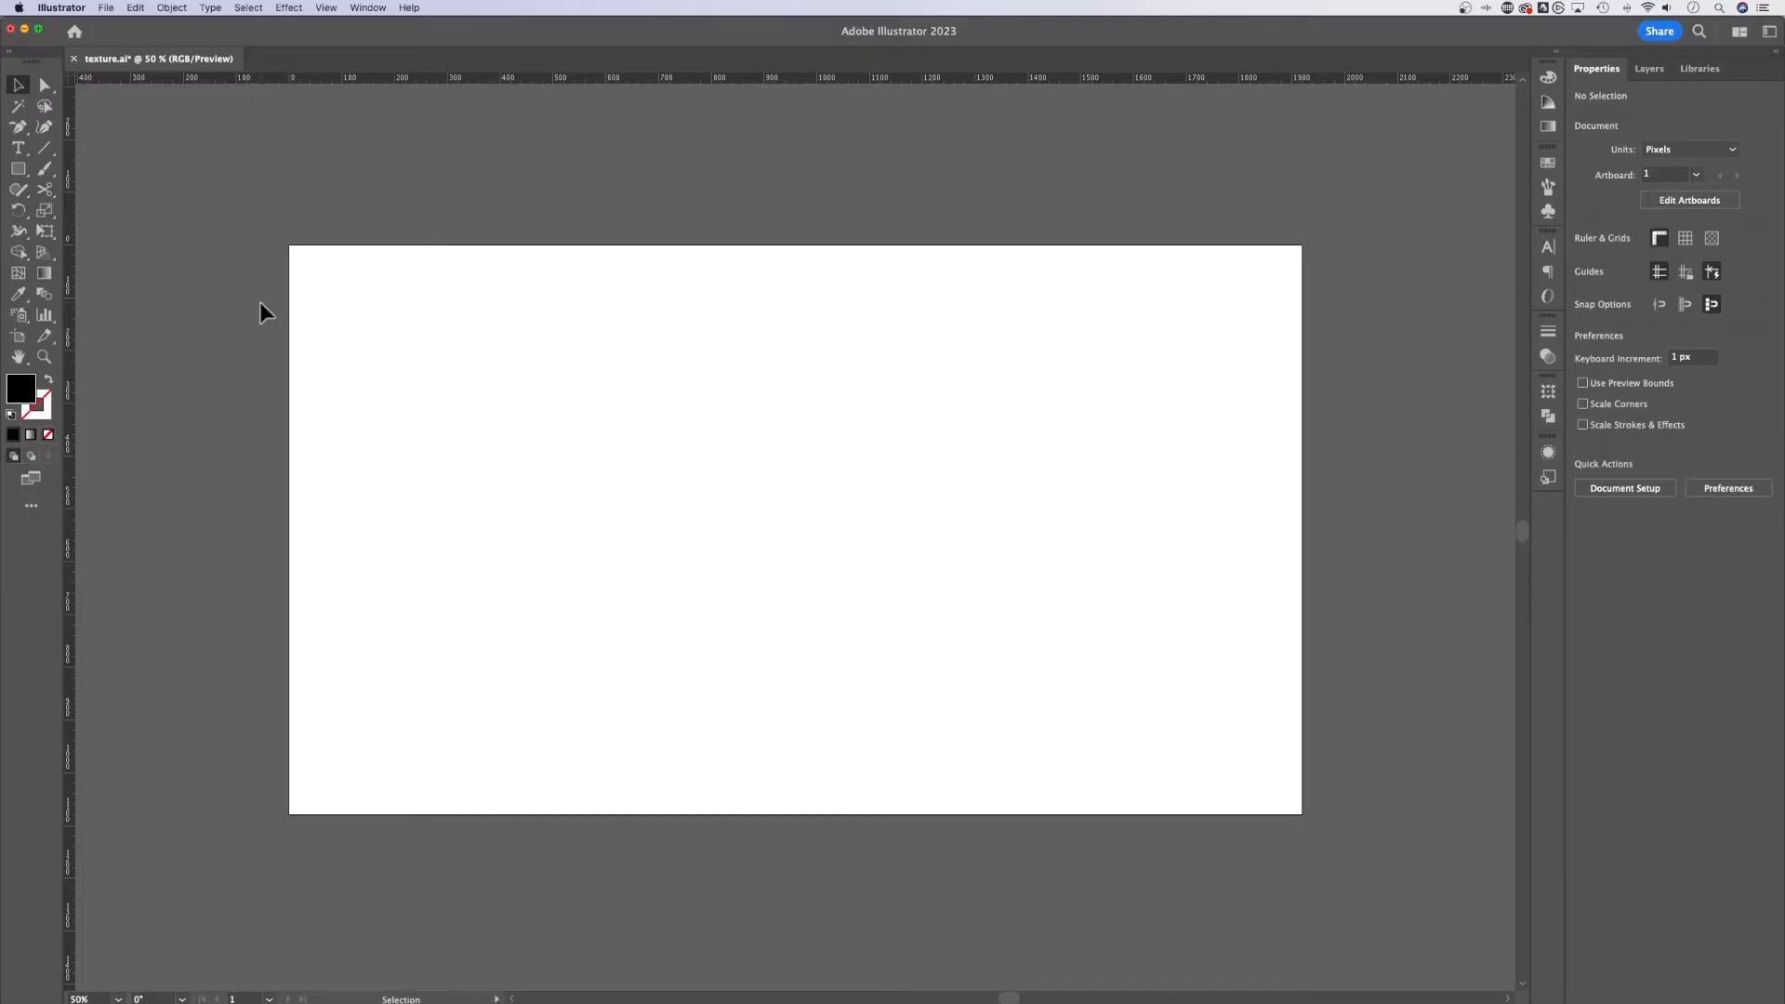
# Choose the Rectangle tool and set the fill to teal #3591AA in the Color Picker.
pyautogui.click(19, 167)
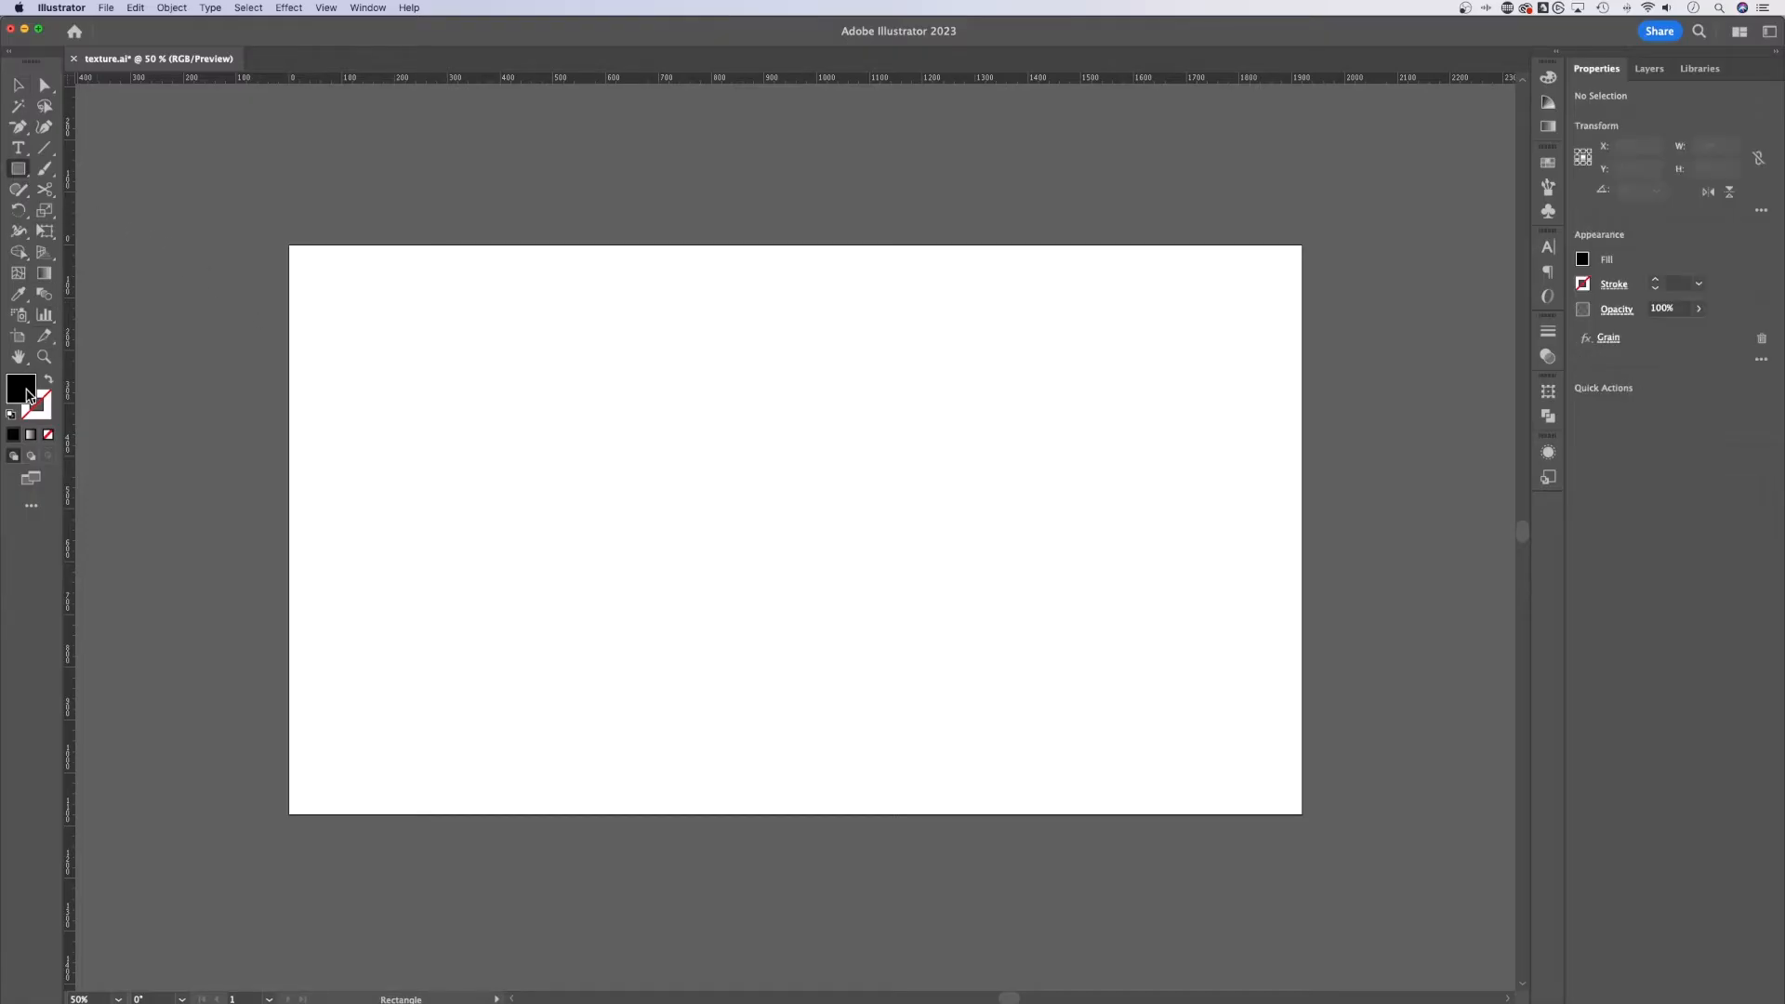
pyautogui.doubleClick(26, 395)
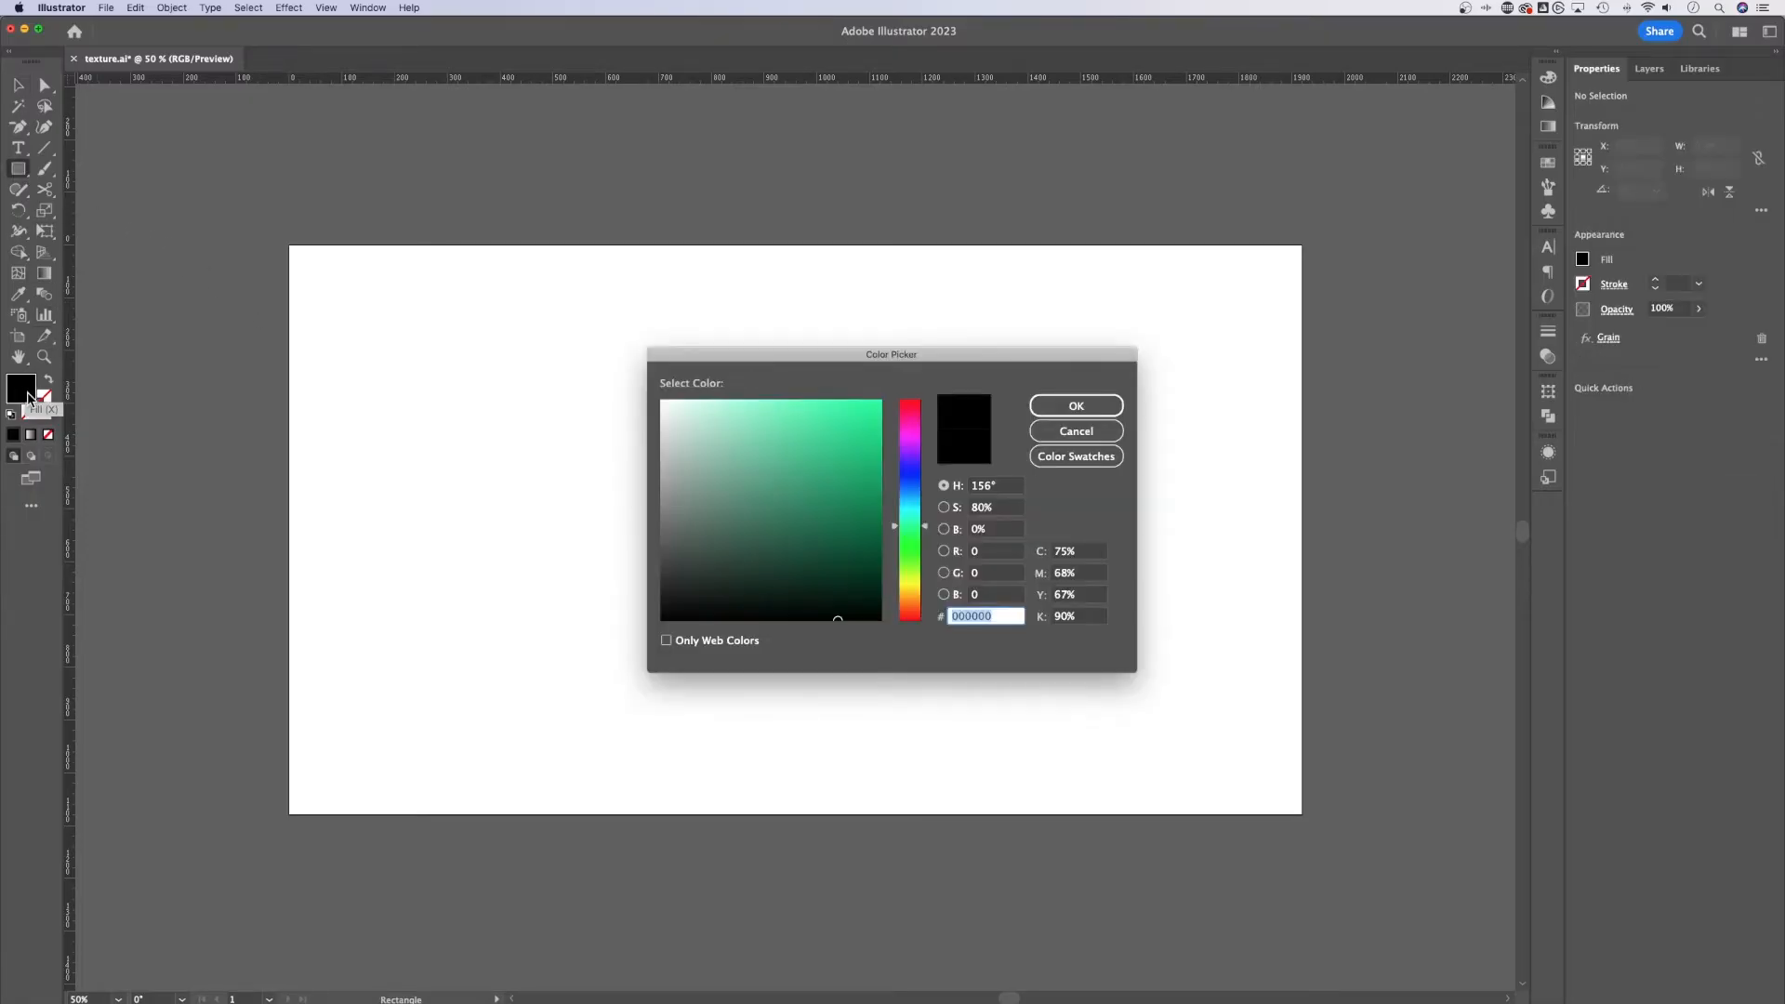
pyautogui.click(819, 572)
pyautogui.click(811, 471)
pyautogui.click(914, 508)
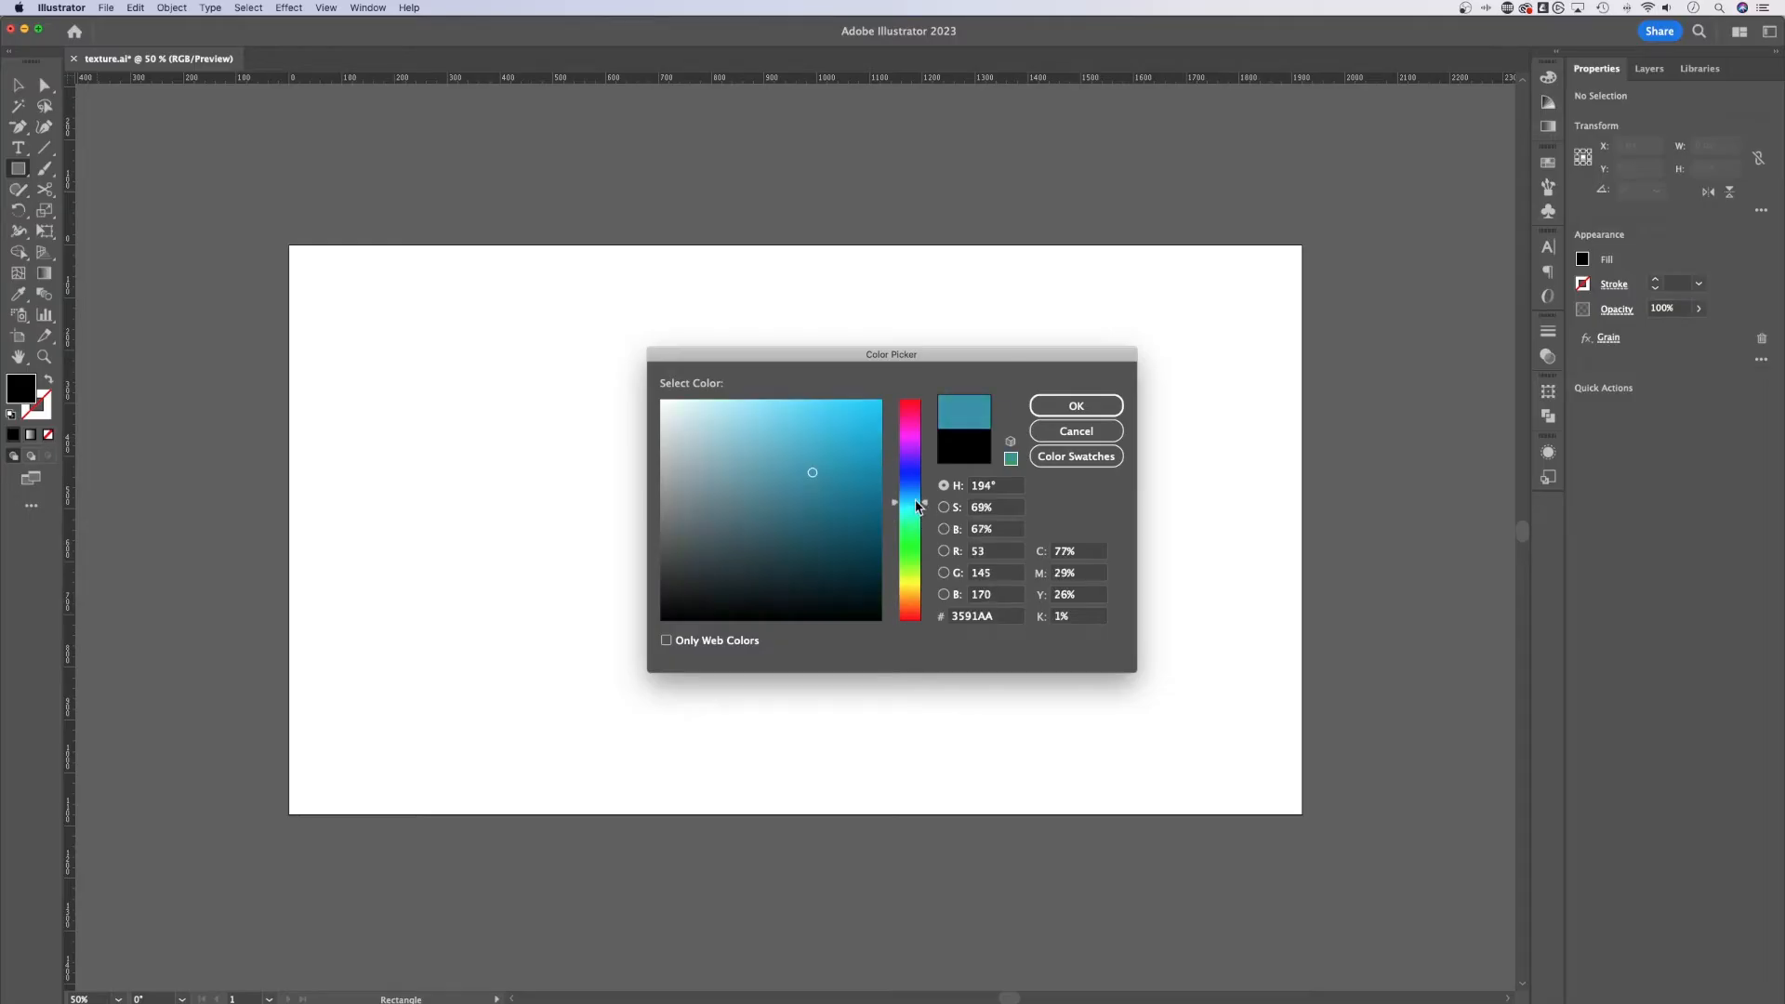
pyautogui.click(1076, 406)
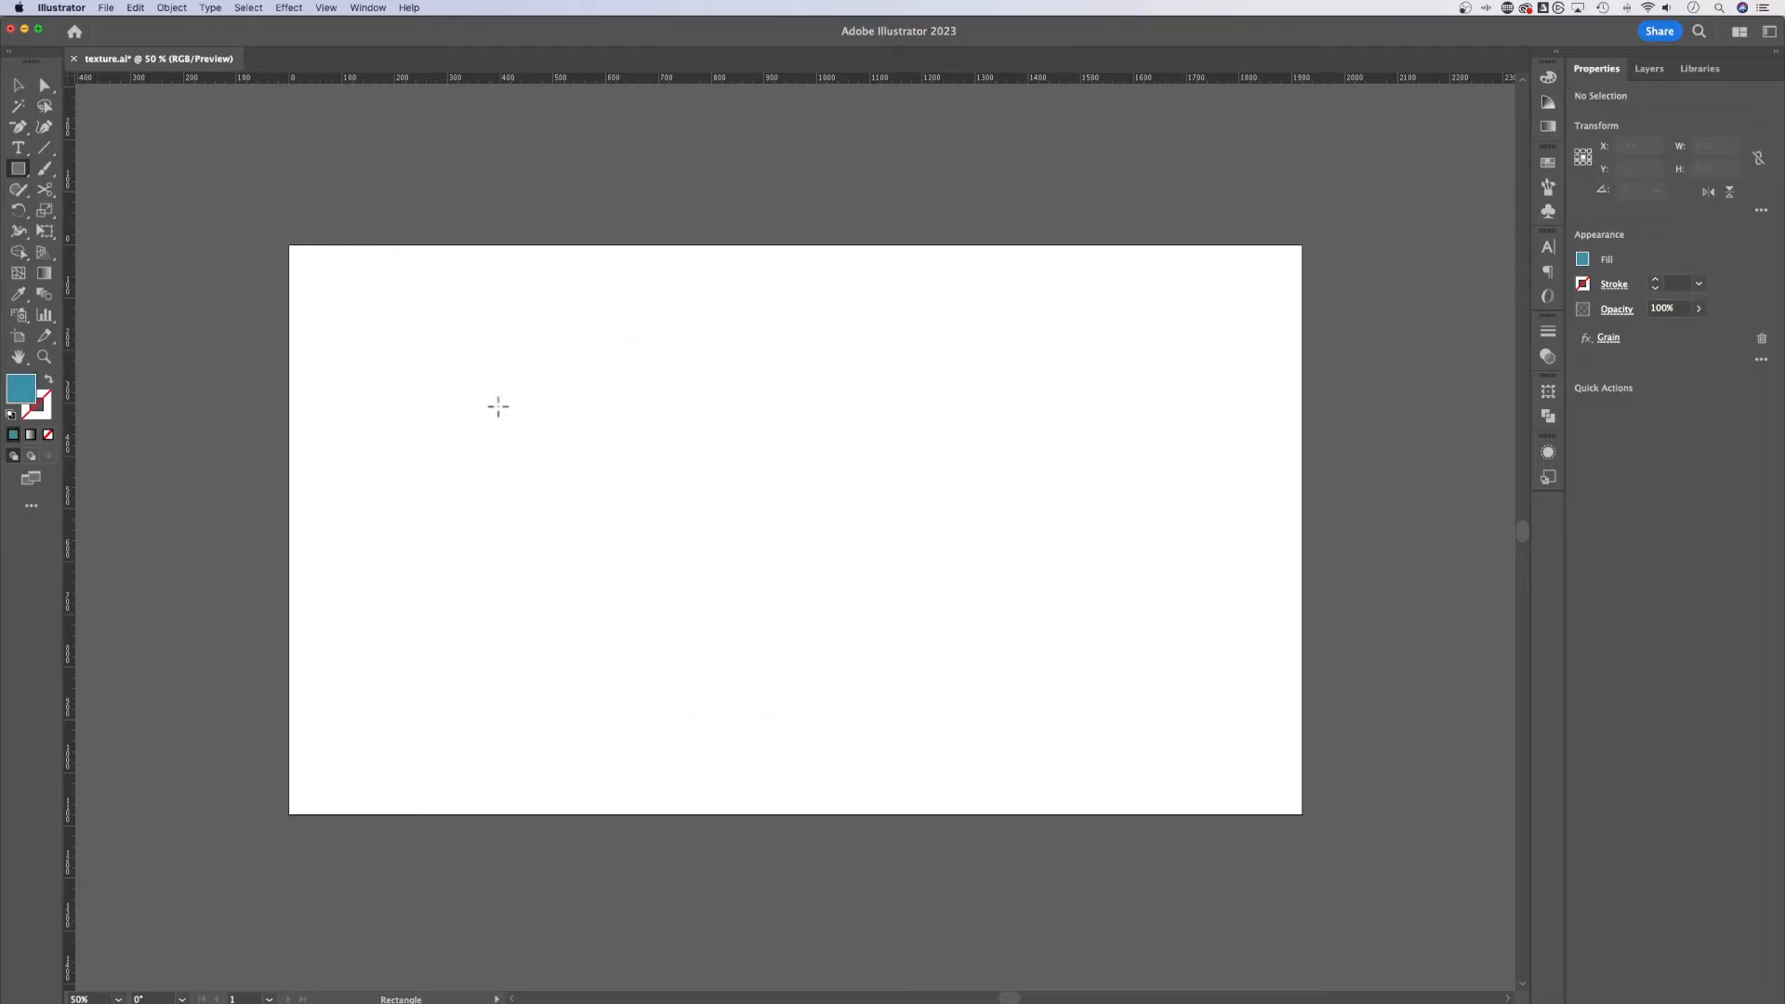
# Draw a tall teal rectangle, Alt-drag a copy to its right and select the copy.
pyautogui.moveTo(562, 343); pyautogui.dragTo(749, 780)
pyautogui.press('v')
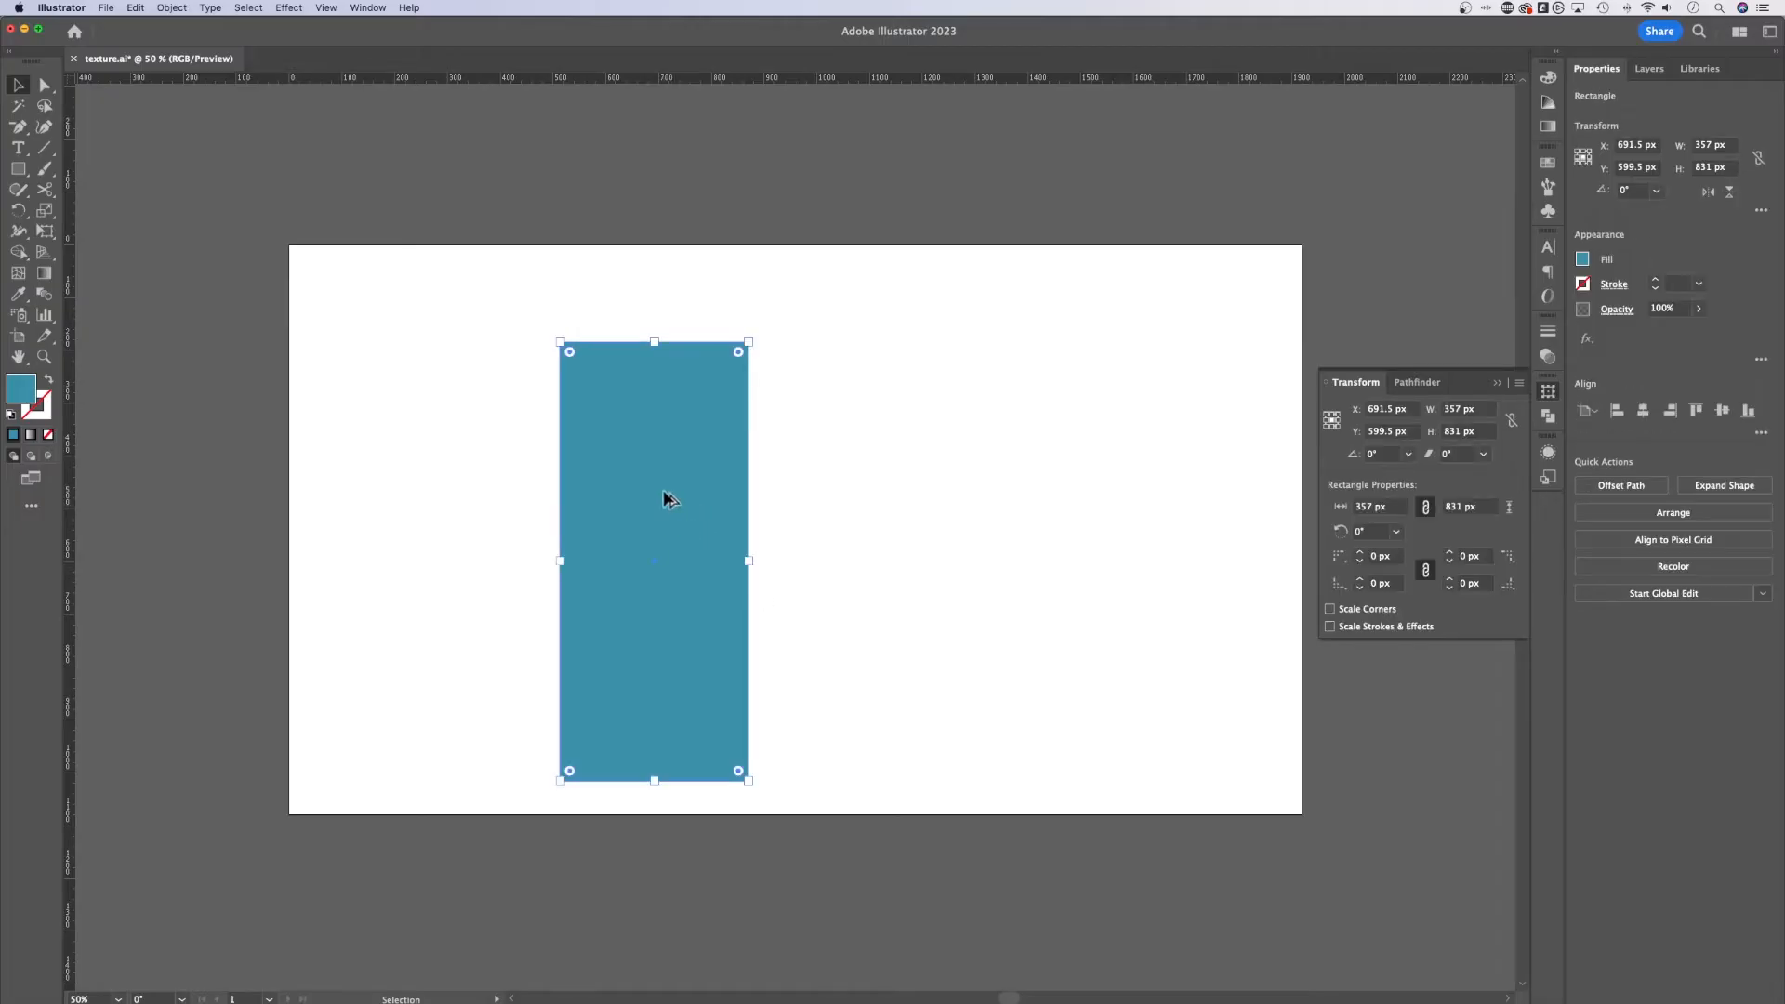
pyautogui.moveTo(663, 499); pyautogui.dragTo(1032, 517)
pyautogui.click(917, 293)
pyautogui.click(971, 448)
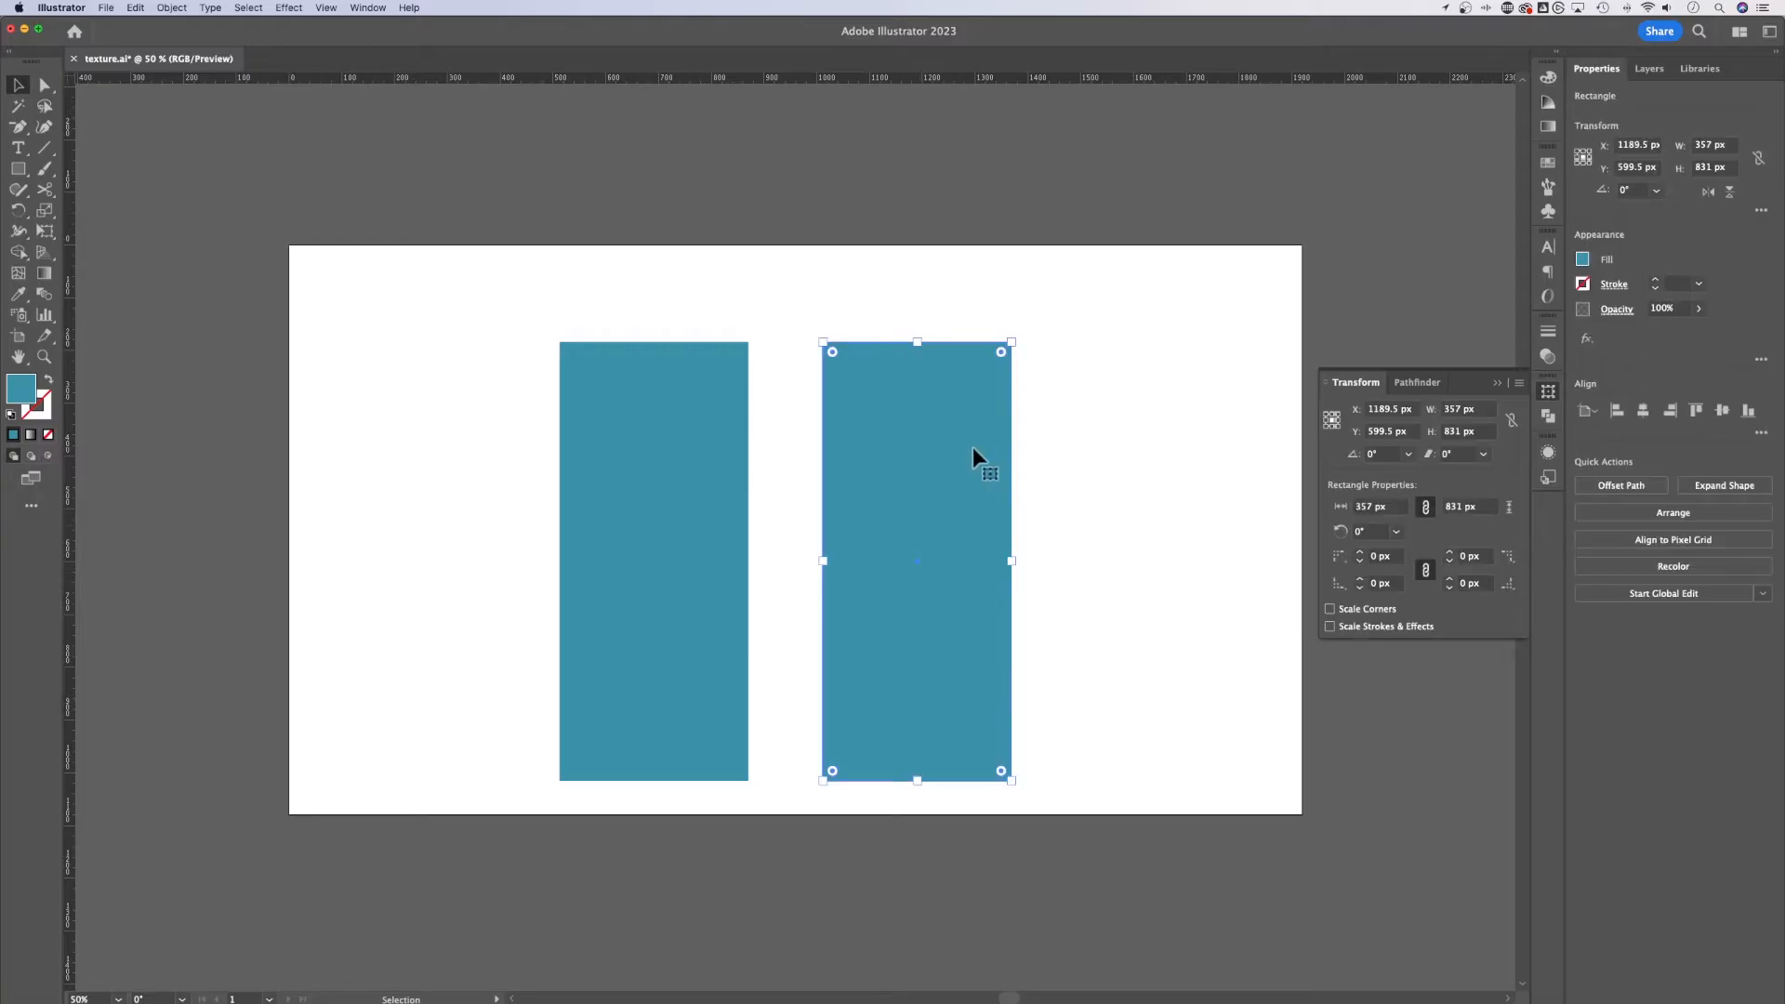
pyautogui.press('super+equal')
pyautogui.scroll(2, 974, 456)
pyautogui.hscroll(2, 975, 488)
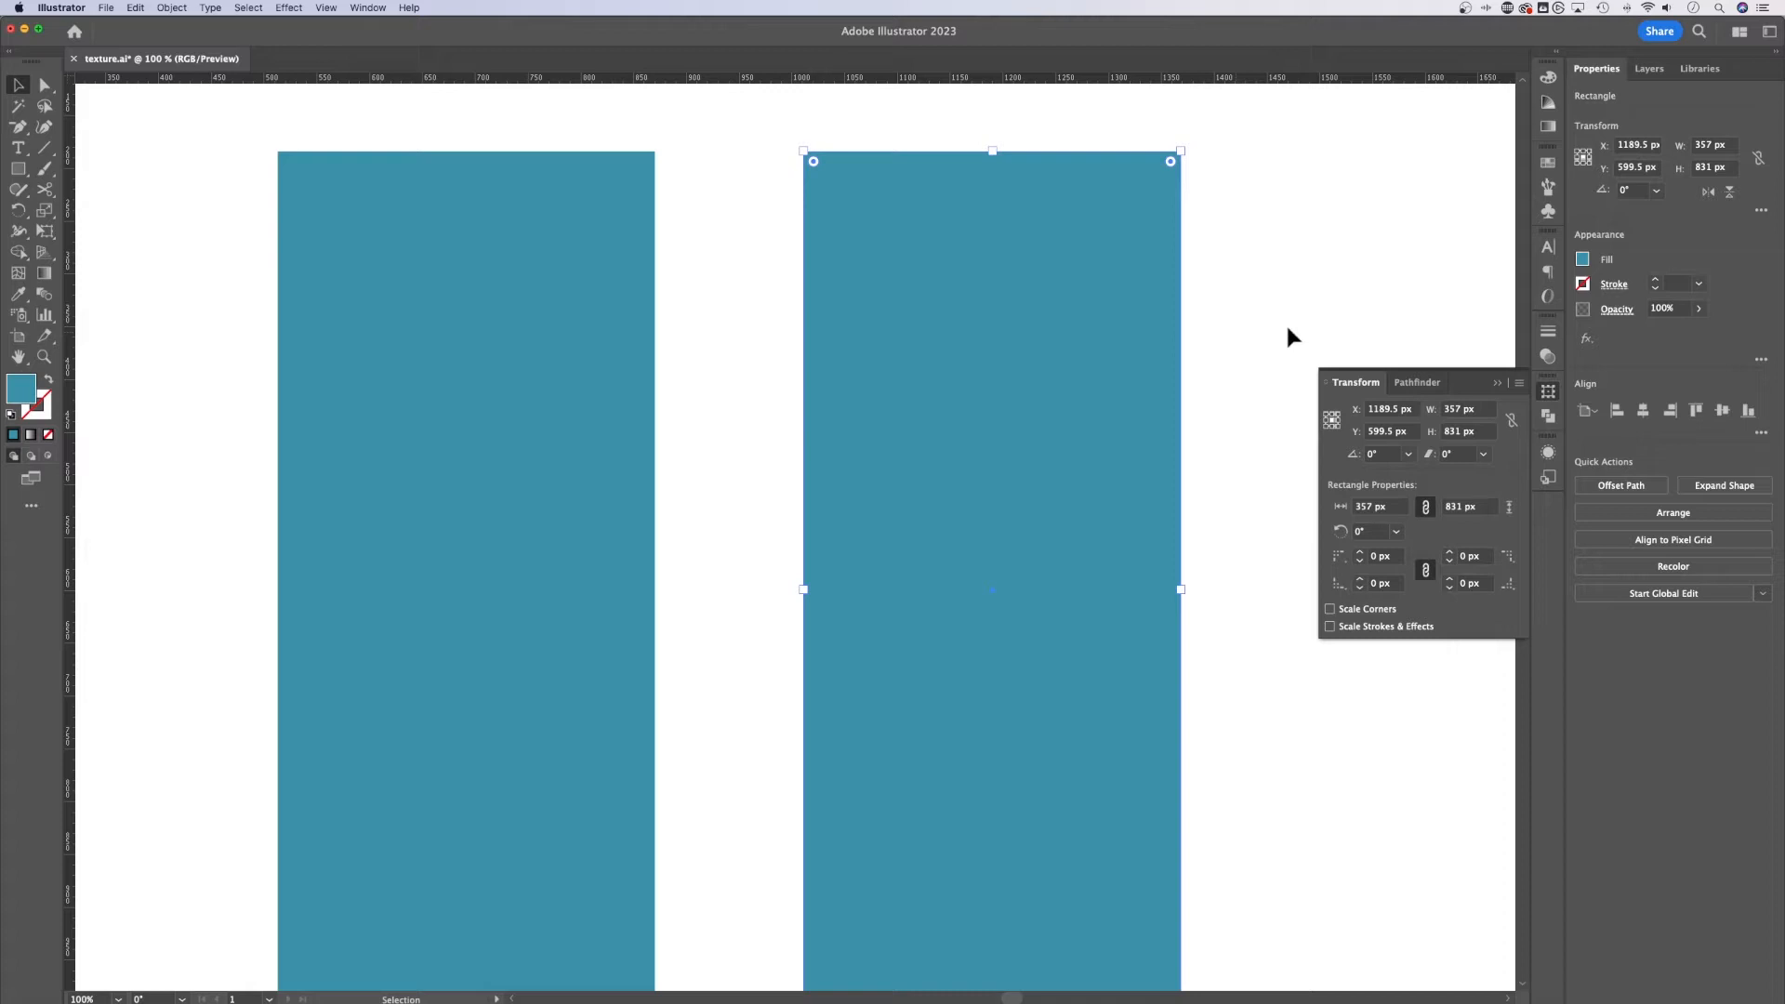
# Give the right rectangle a blue stroke at 10 pt weight.
pyautogui.click(1584, 286)
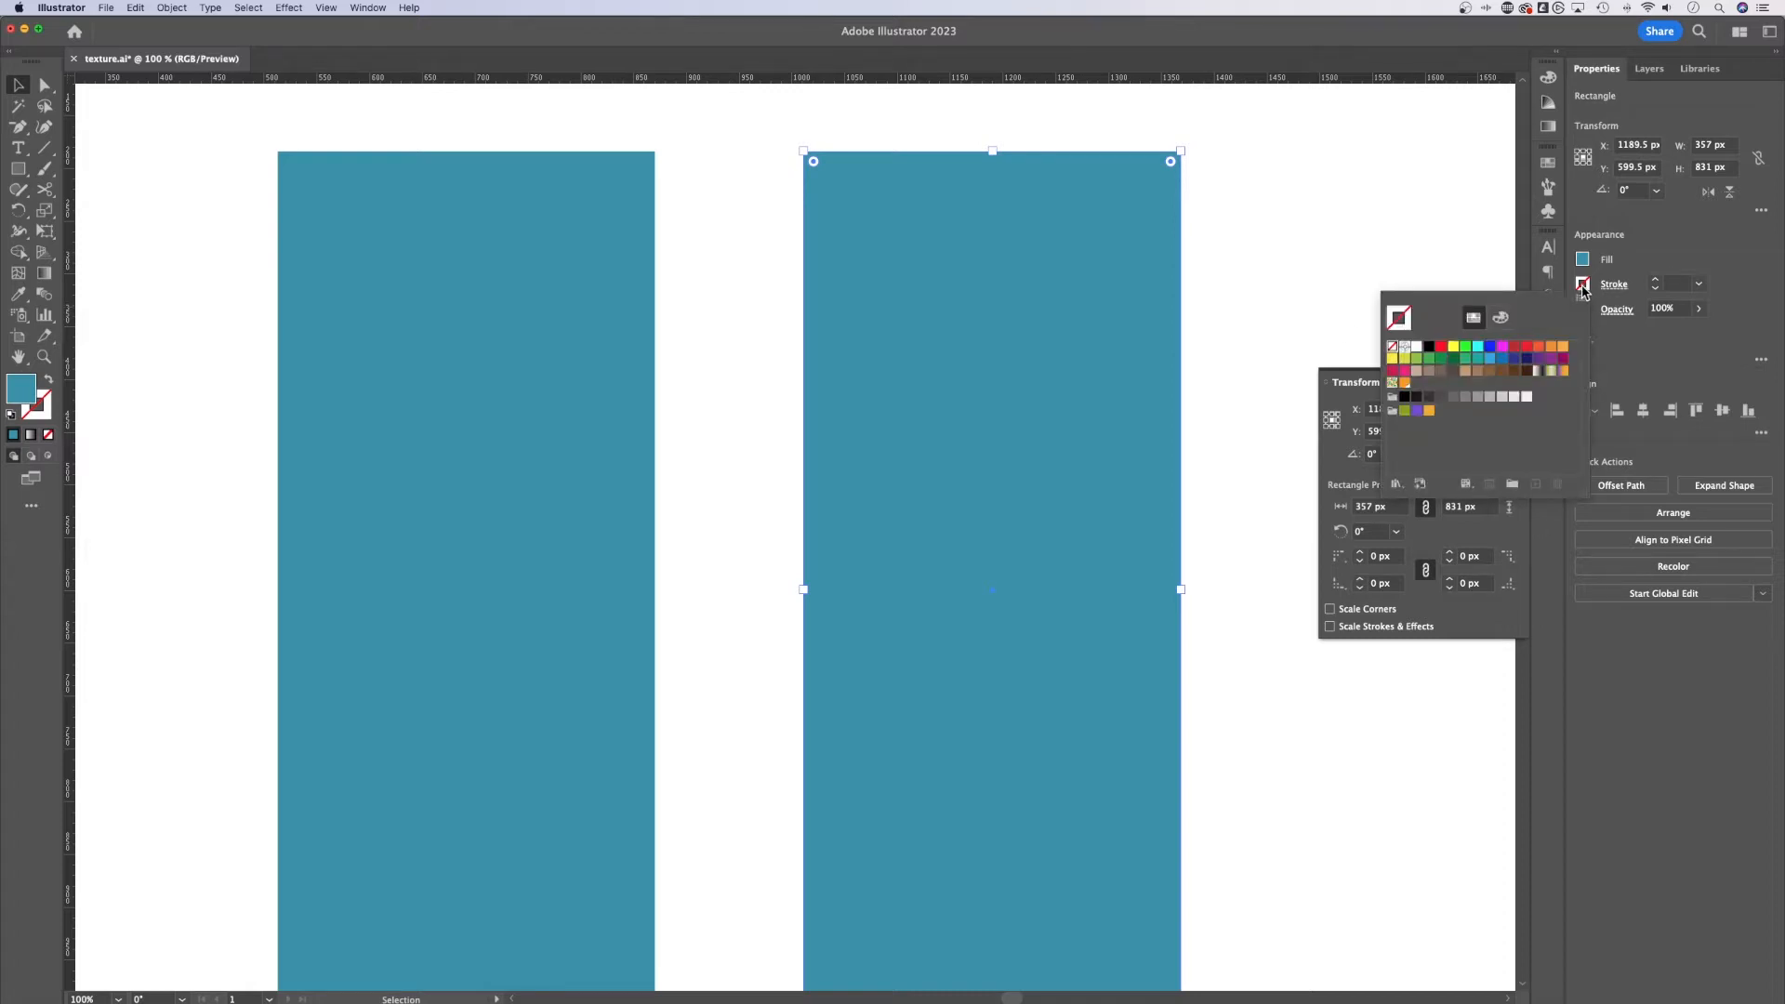
pyautogui.click(1516, 362)
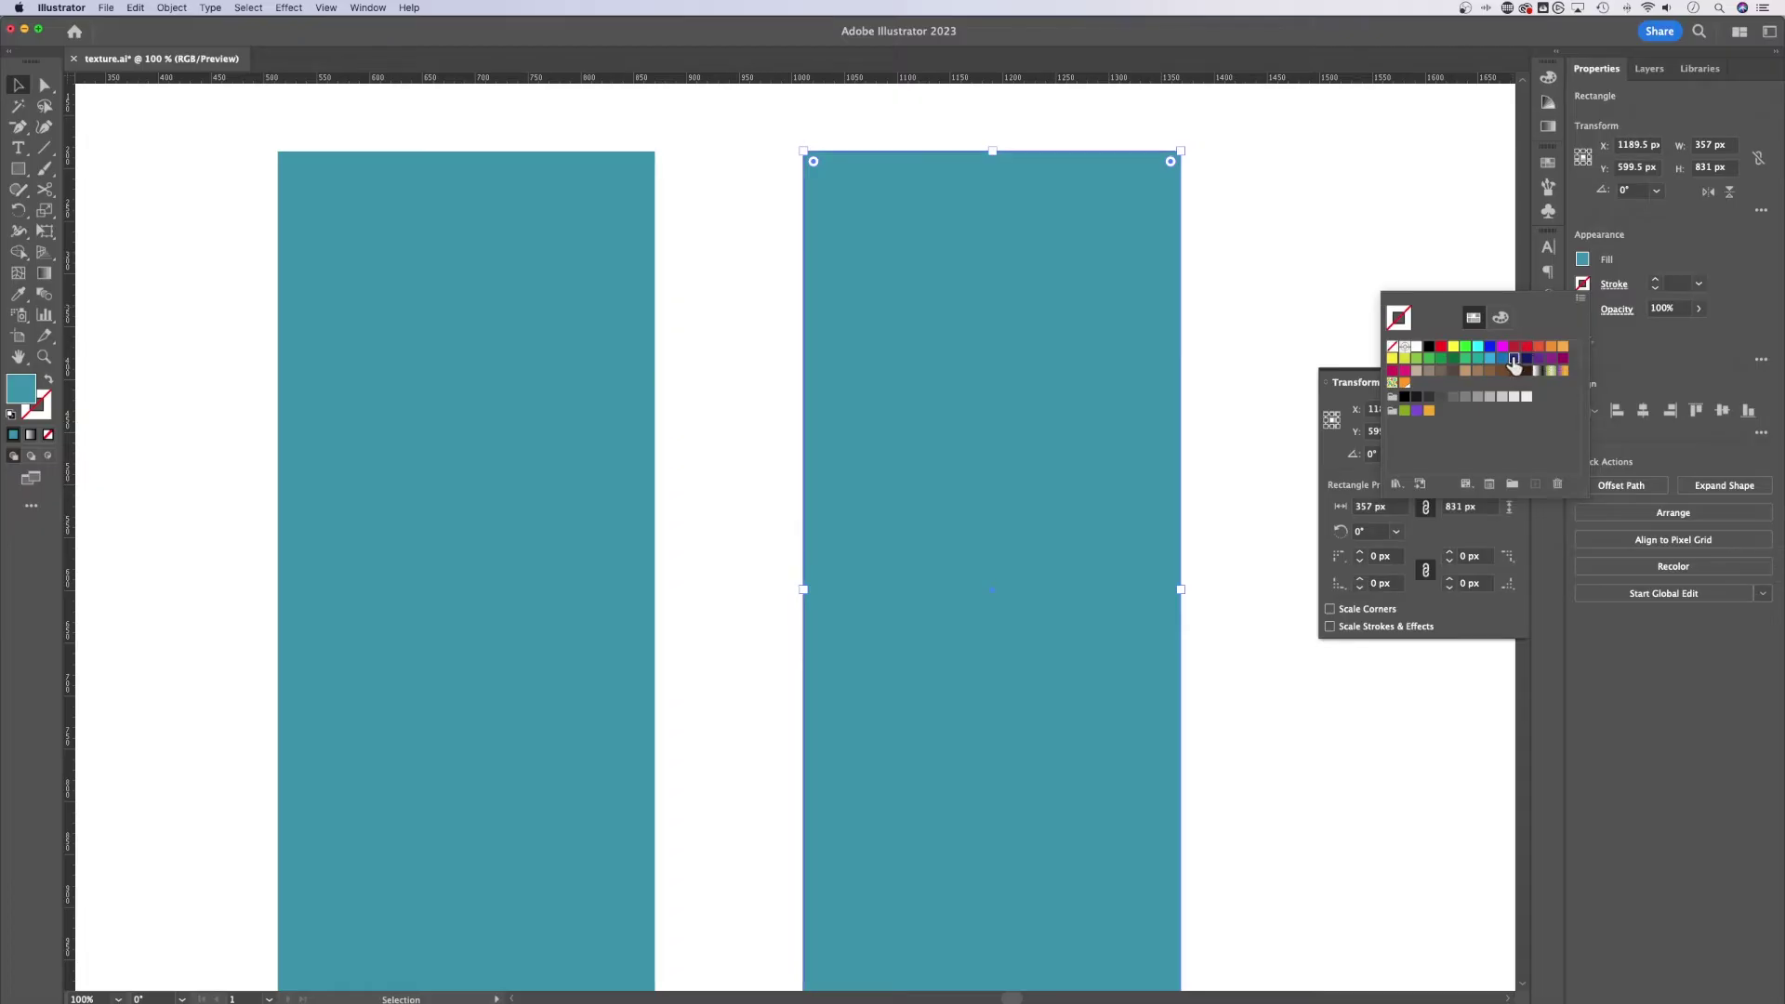
pyautogui.click(1699, 283)
pyautogui.click(1726, 534)
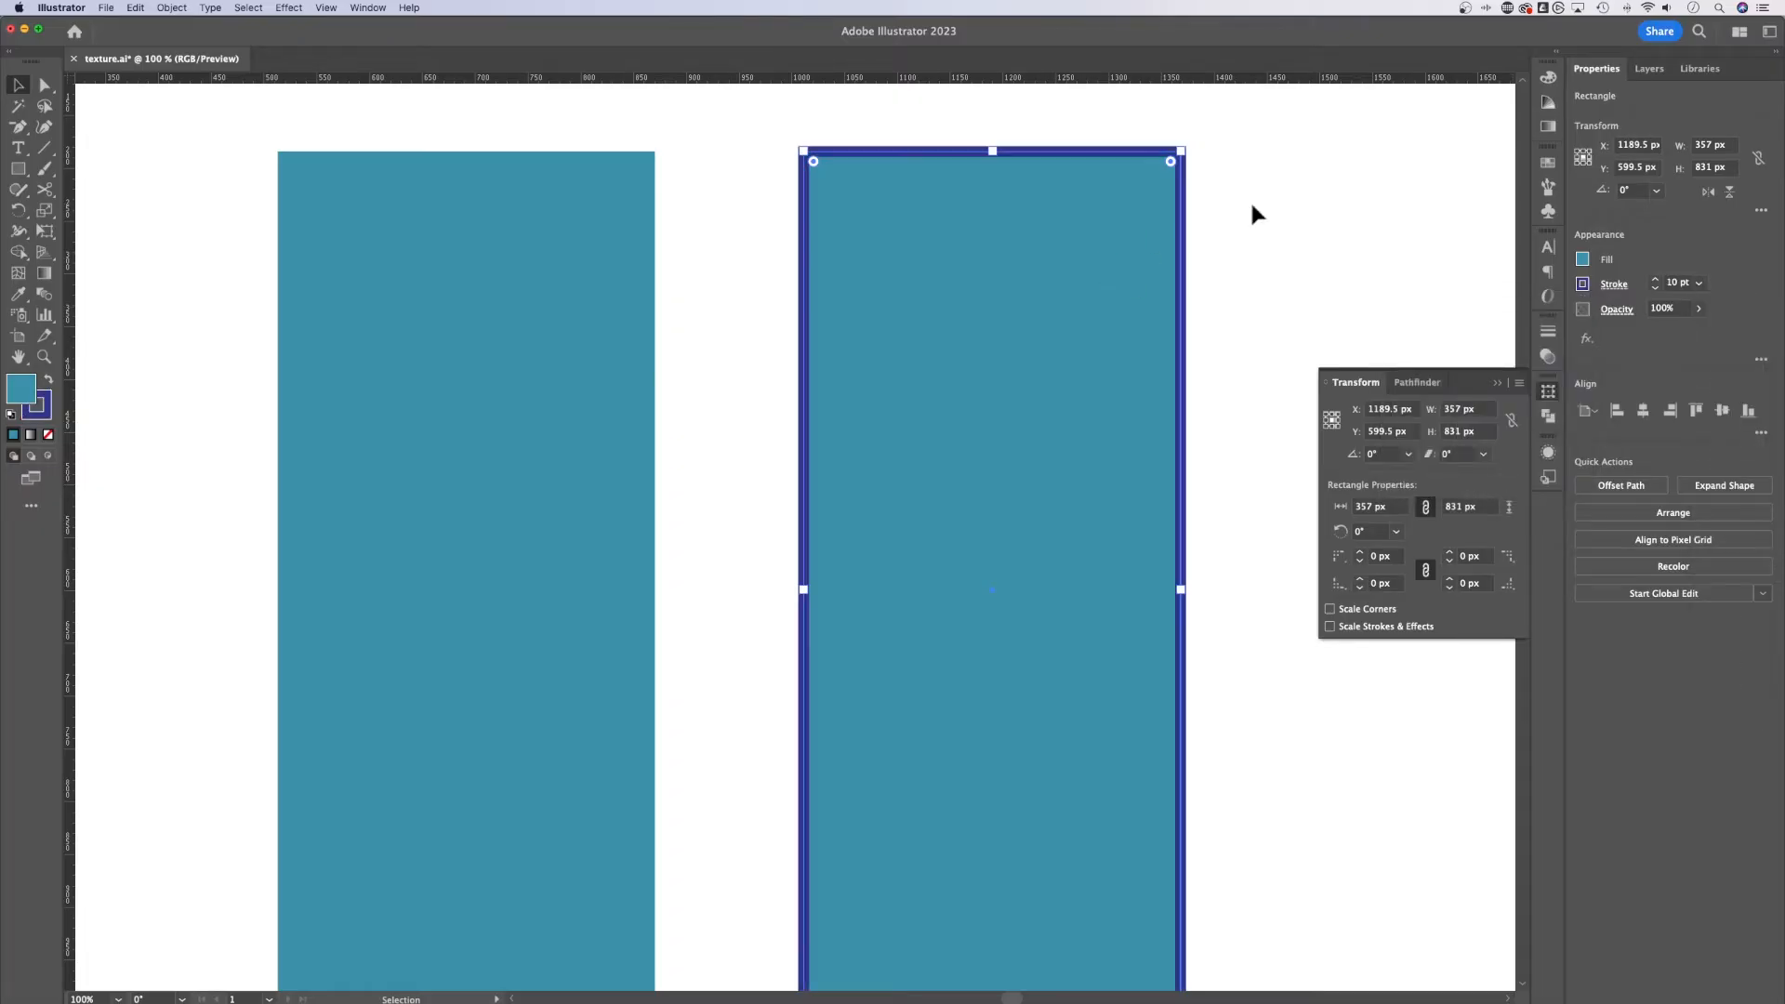
pyautogui.click(1249, 200)
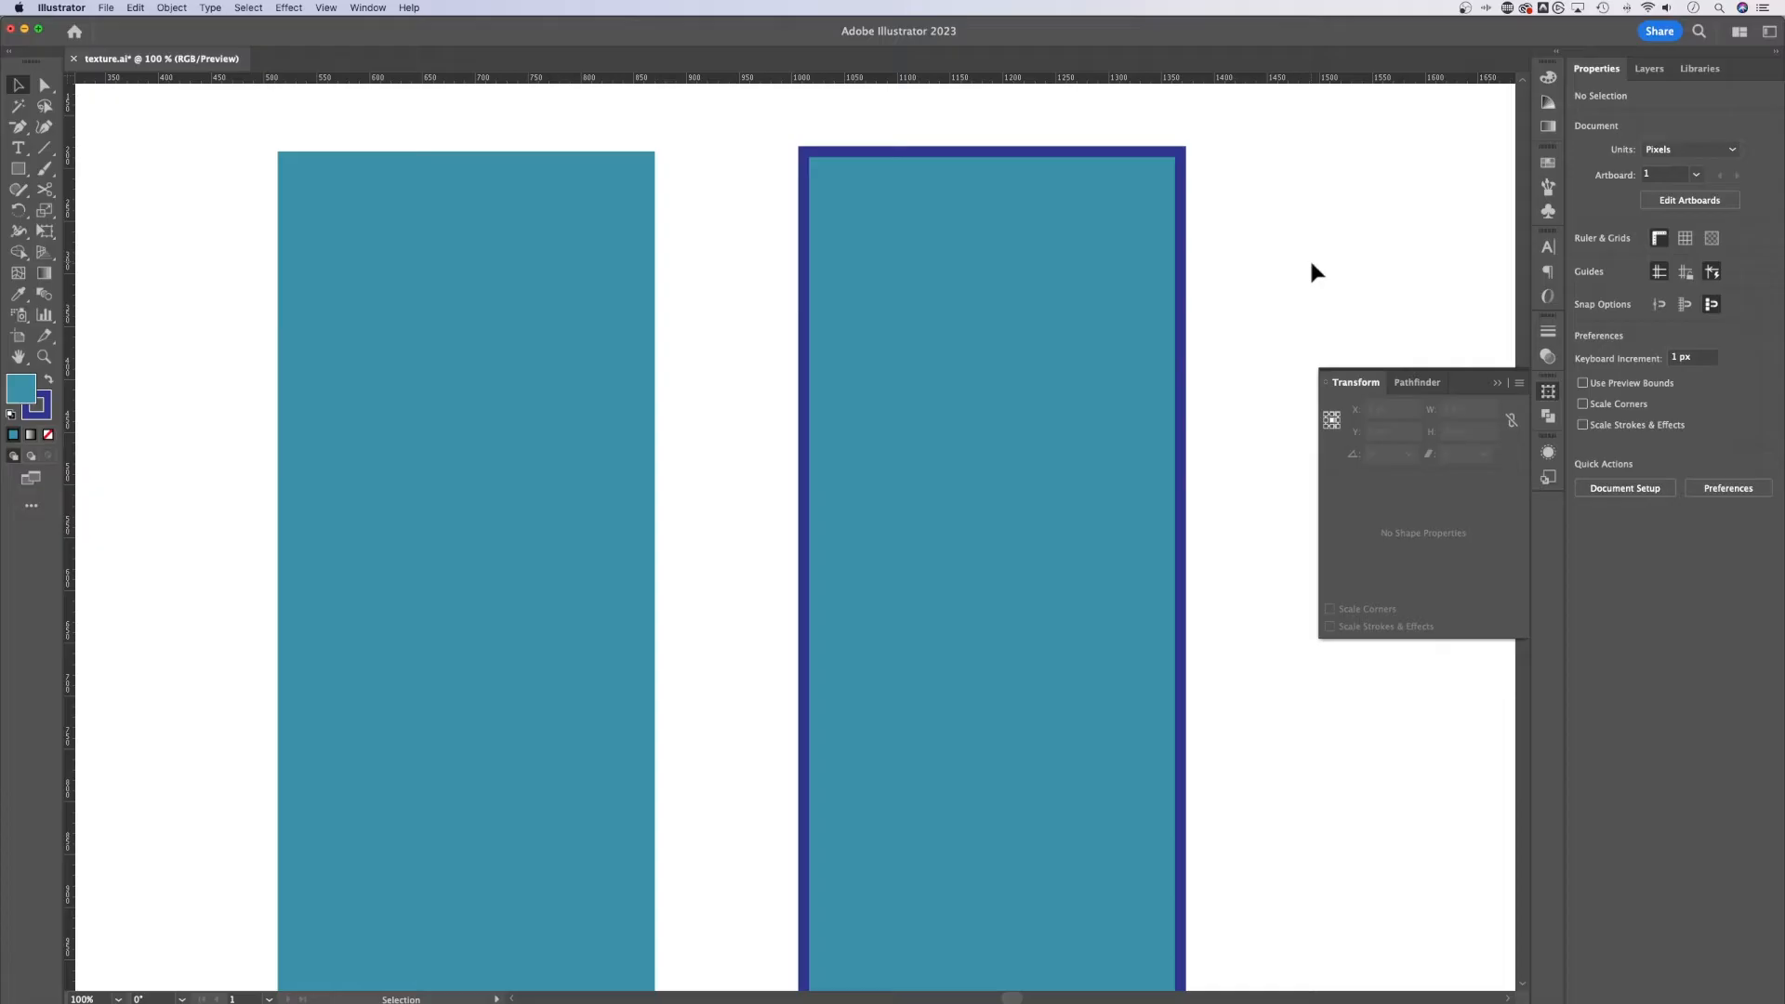
# Show the Appearance panel and target the right rectangle's Fill for an fx effect.
pyautogui.click(1041, 276)
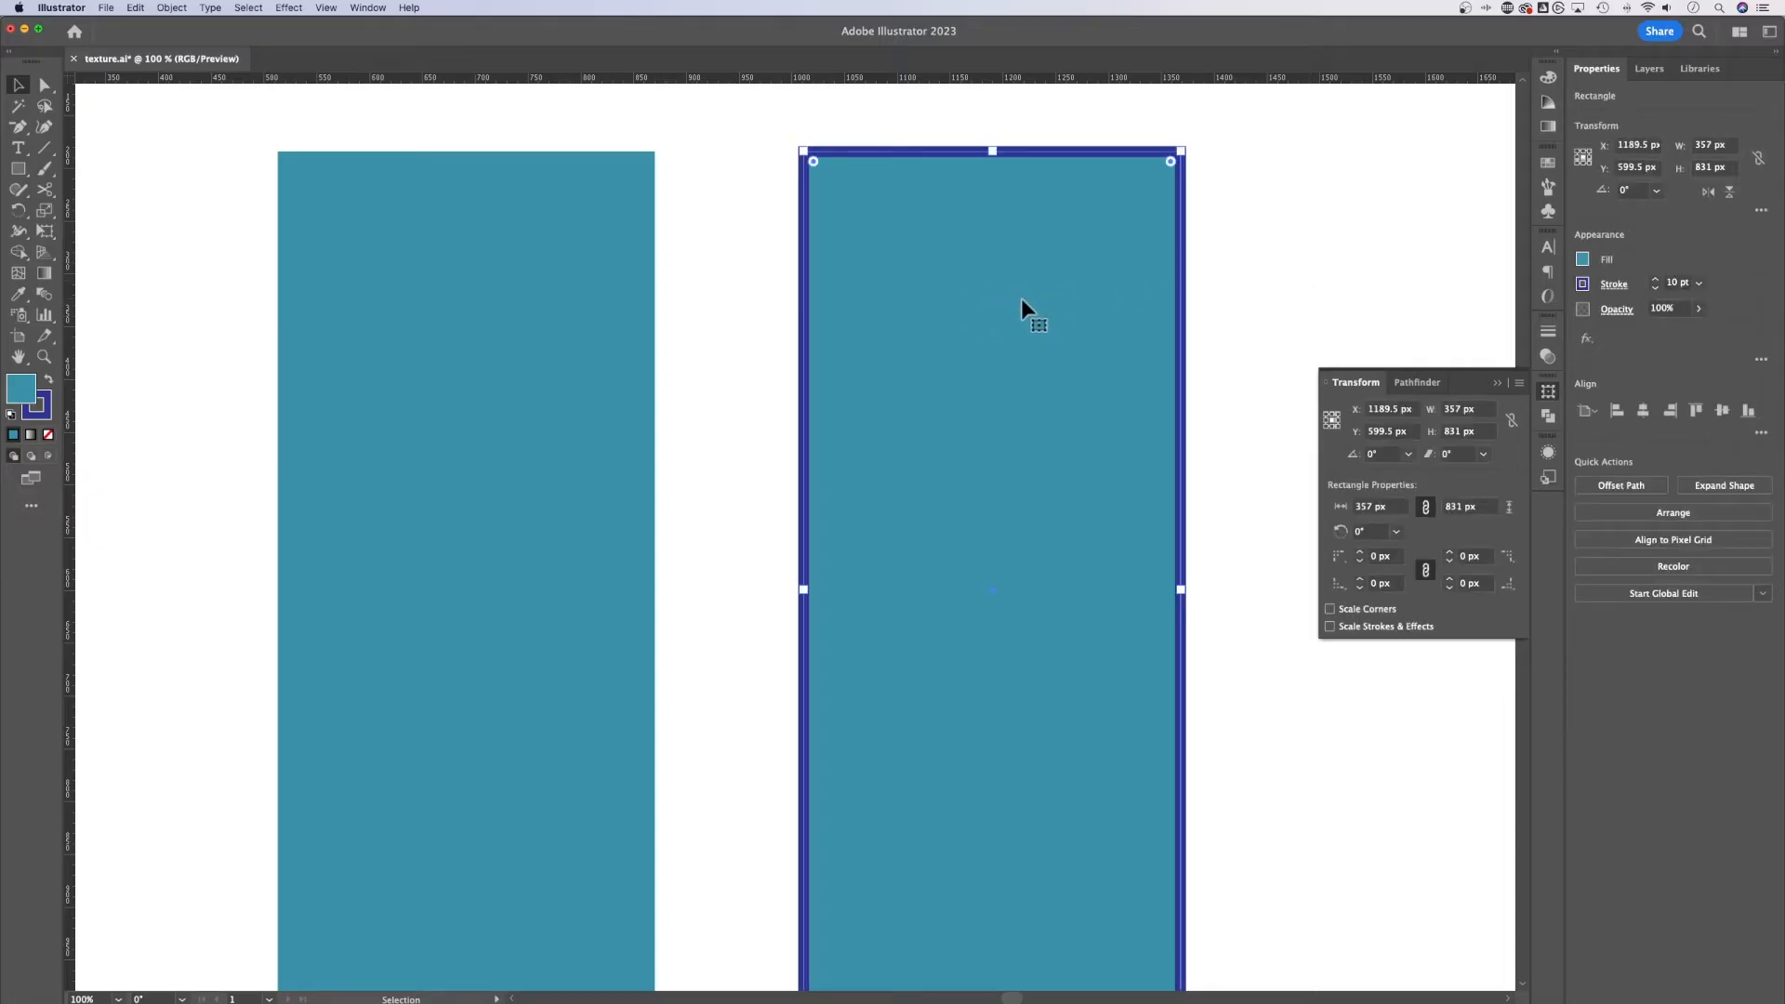
pyautogui.click(368, 8)
pyautogui.click(390, 217)
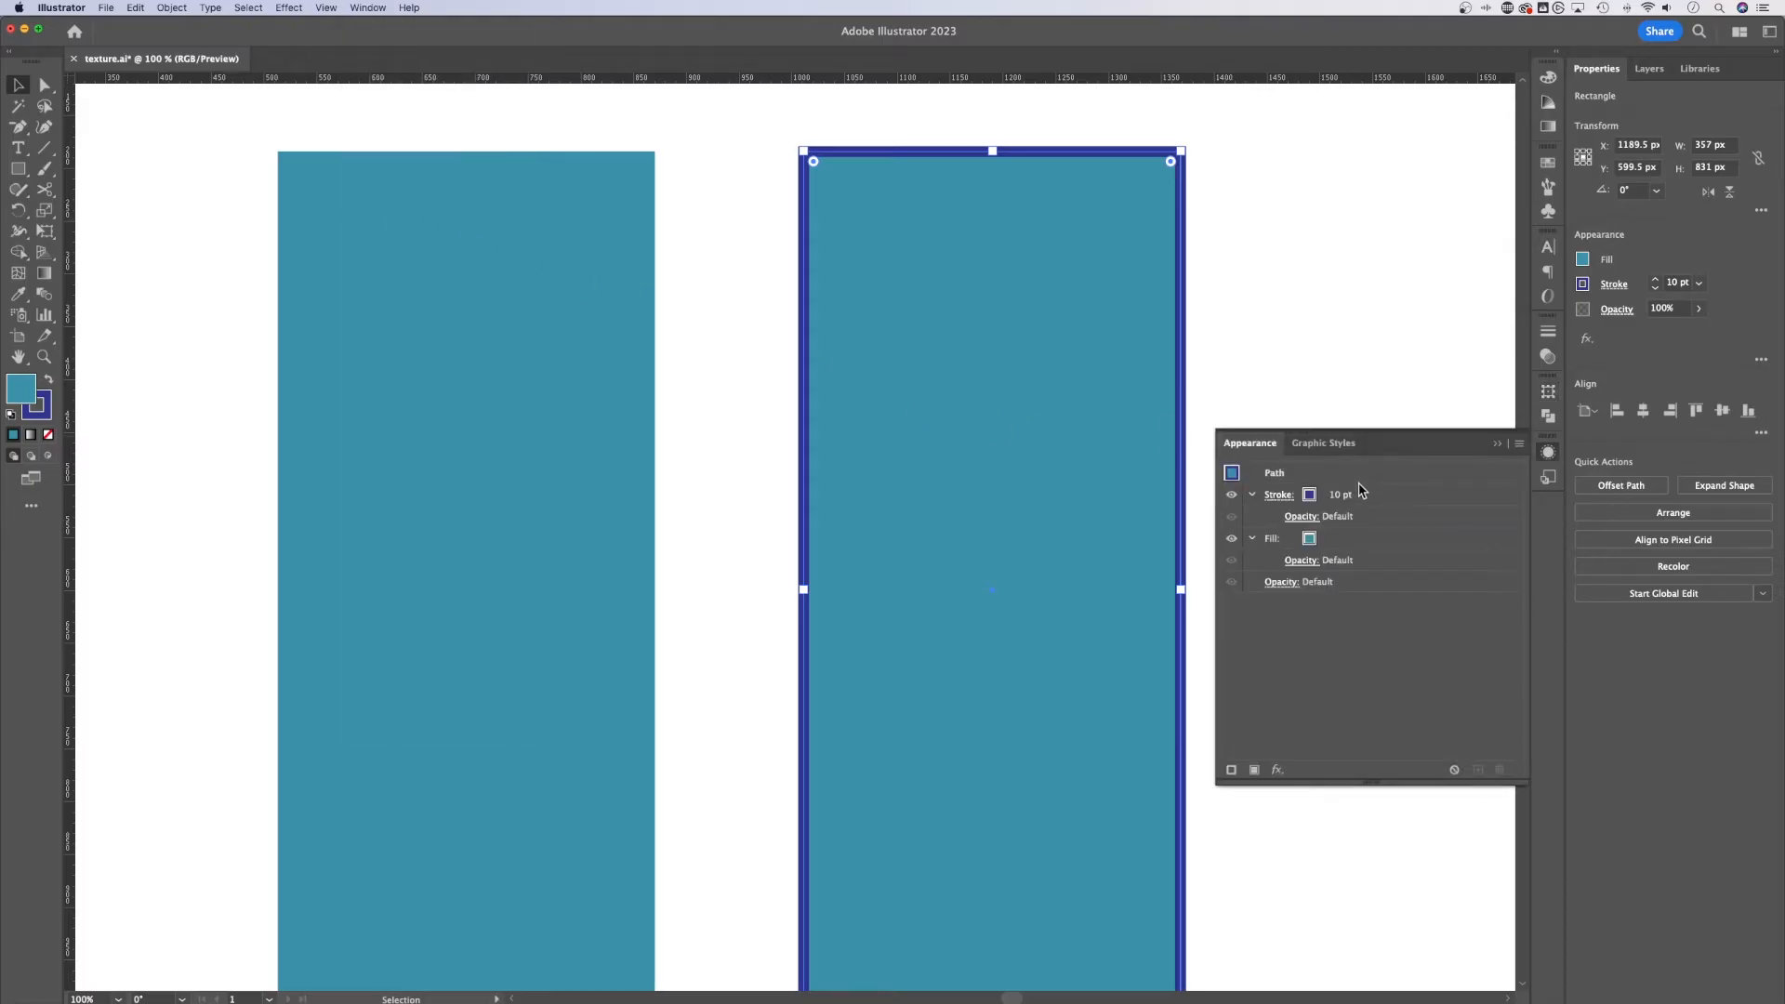
pyautogui.click(1350, 539)
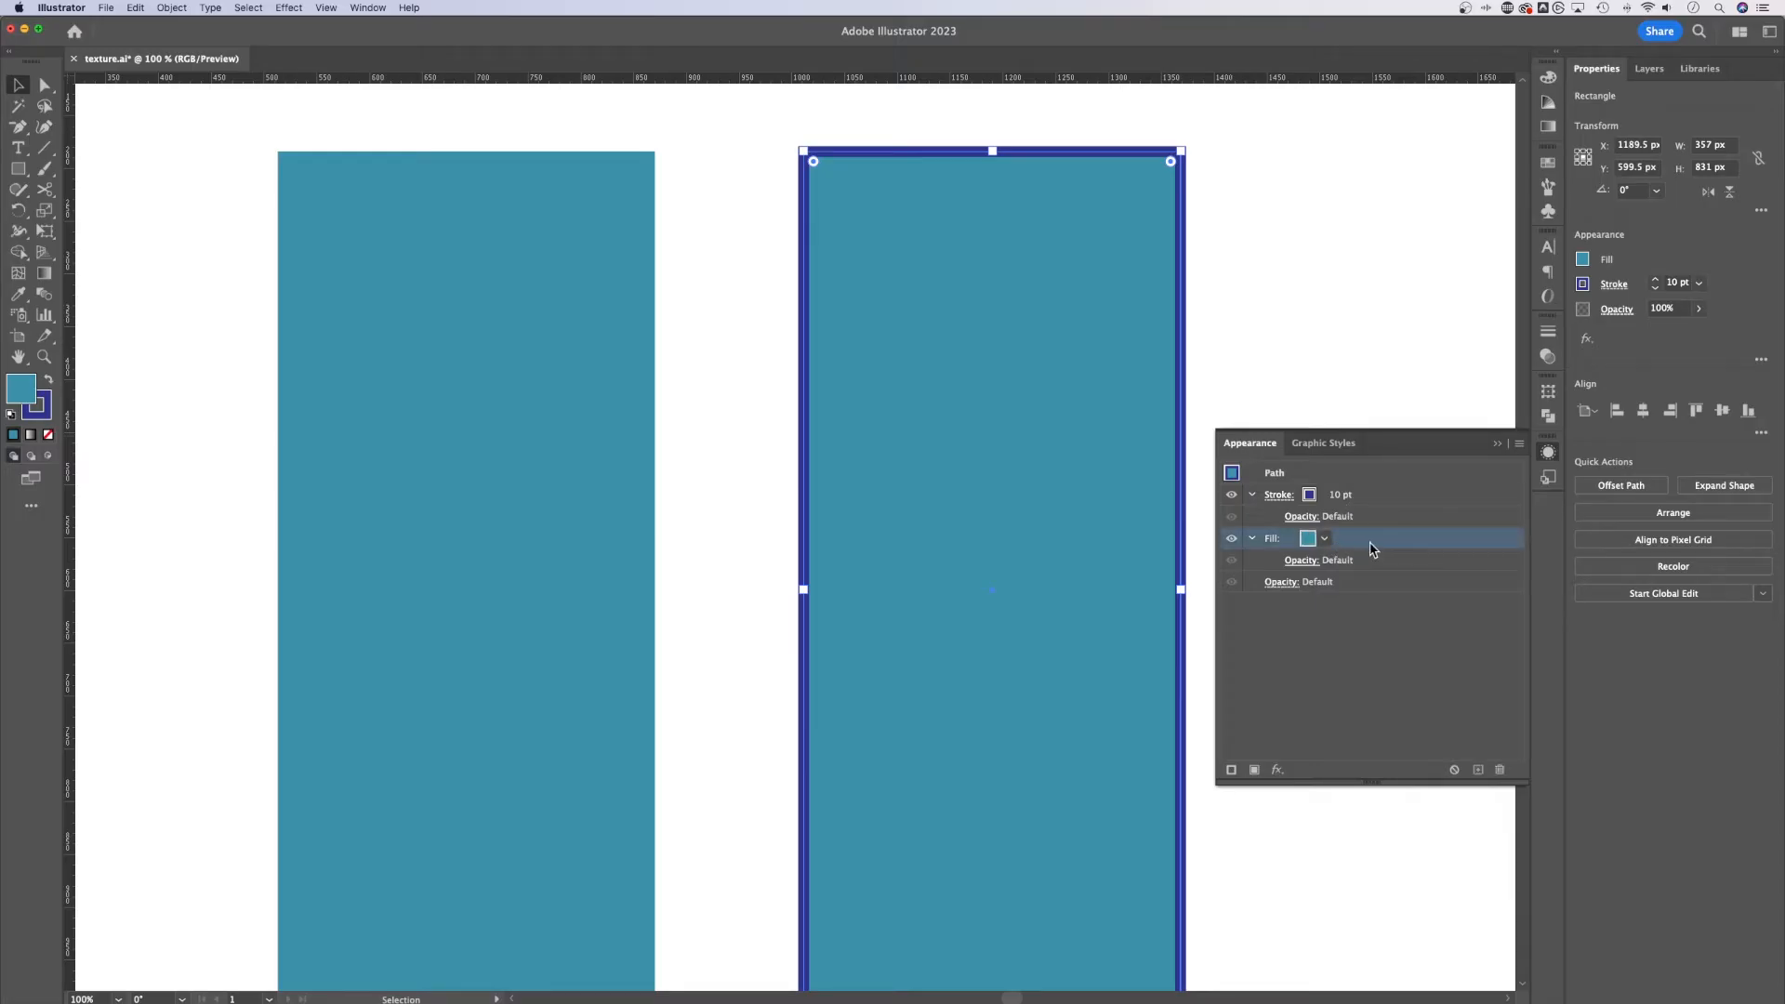
pyautogui.click(1276, 770)
pyautogui.moveTo(1292, 770)
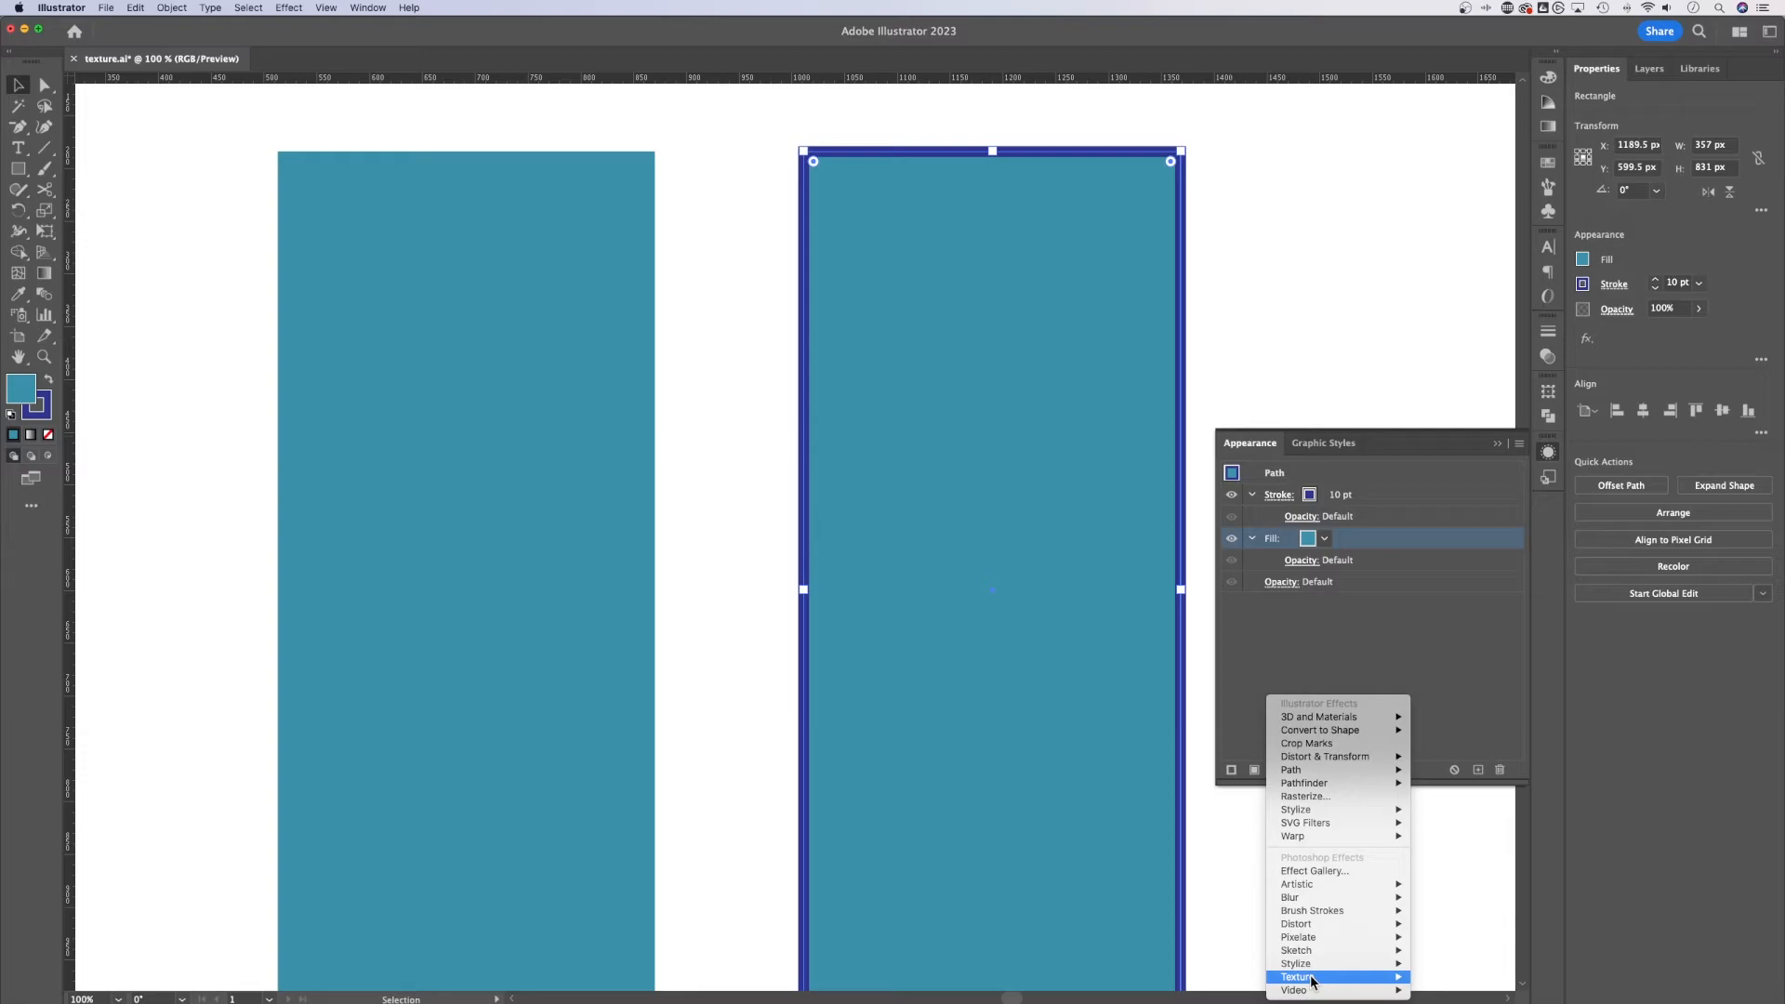
# Apply Texture > Grain to the fill and lower the grain intensity.
pyautogui.click(1462, 934)
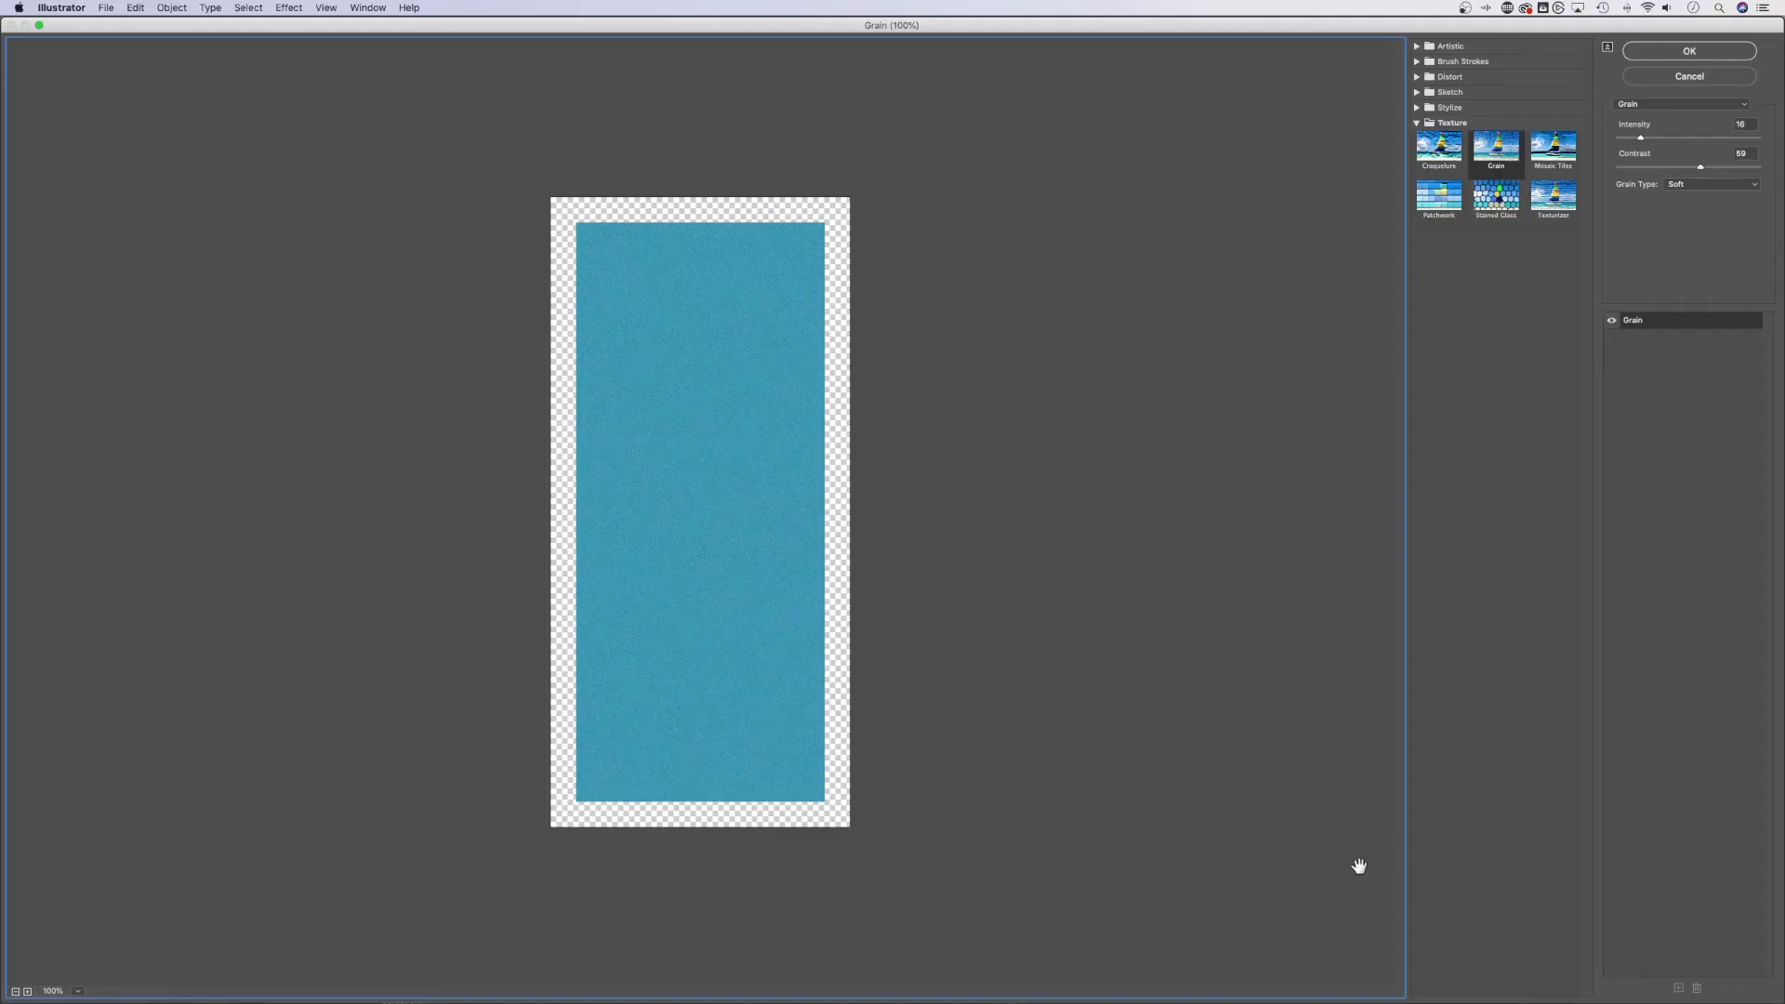
pyautogui.click(748, 416)
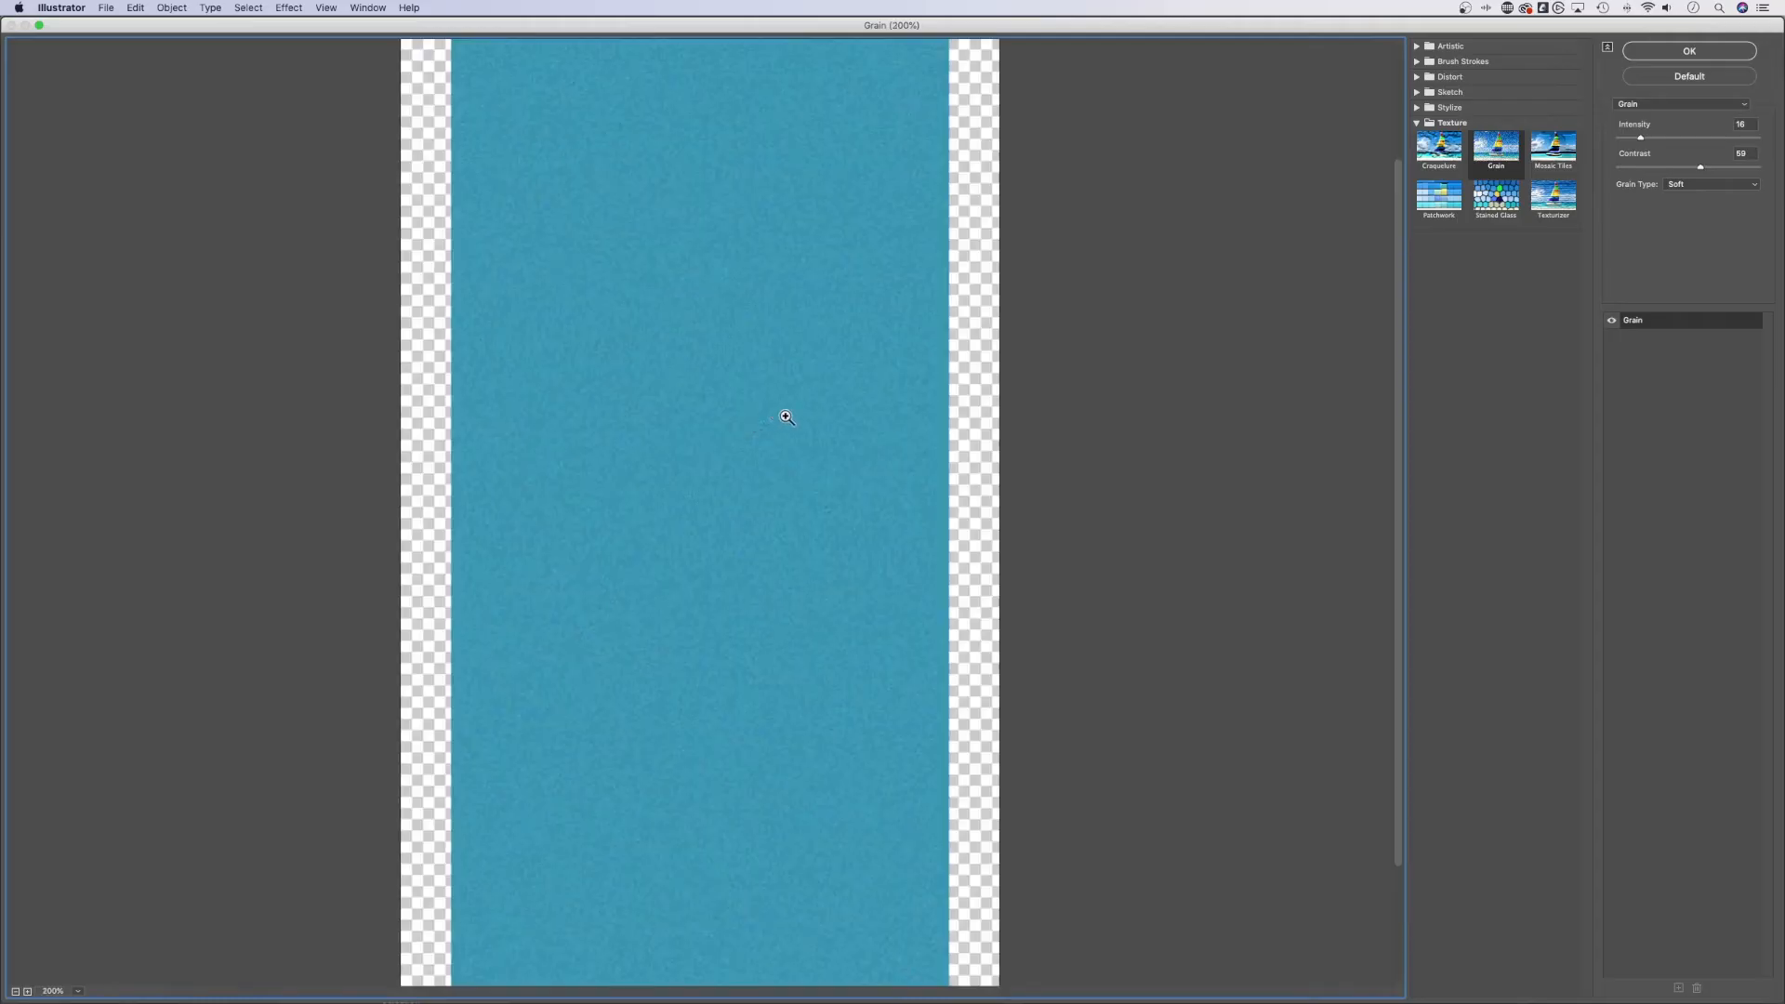
pyautogui.keyDown('alt'); pyautogui.click(815, 418); pyautogui.keyUp('alt')
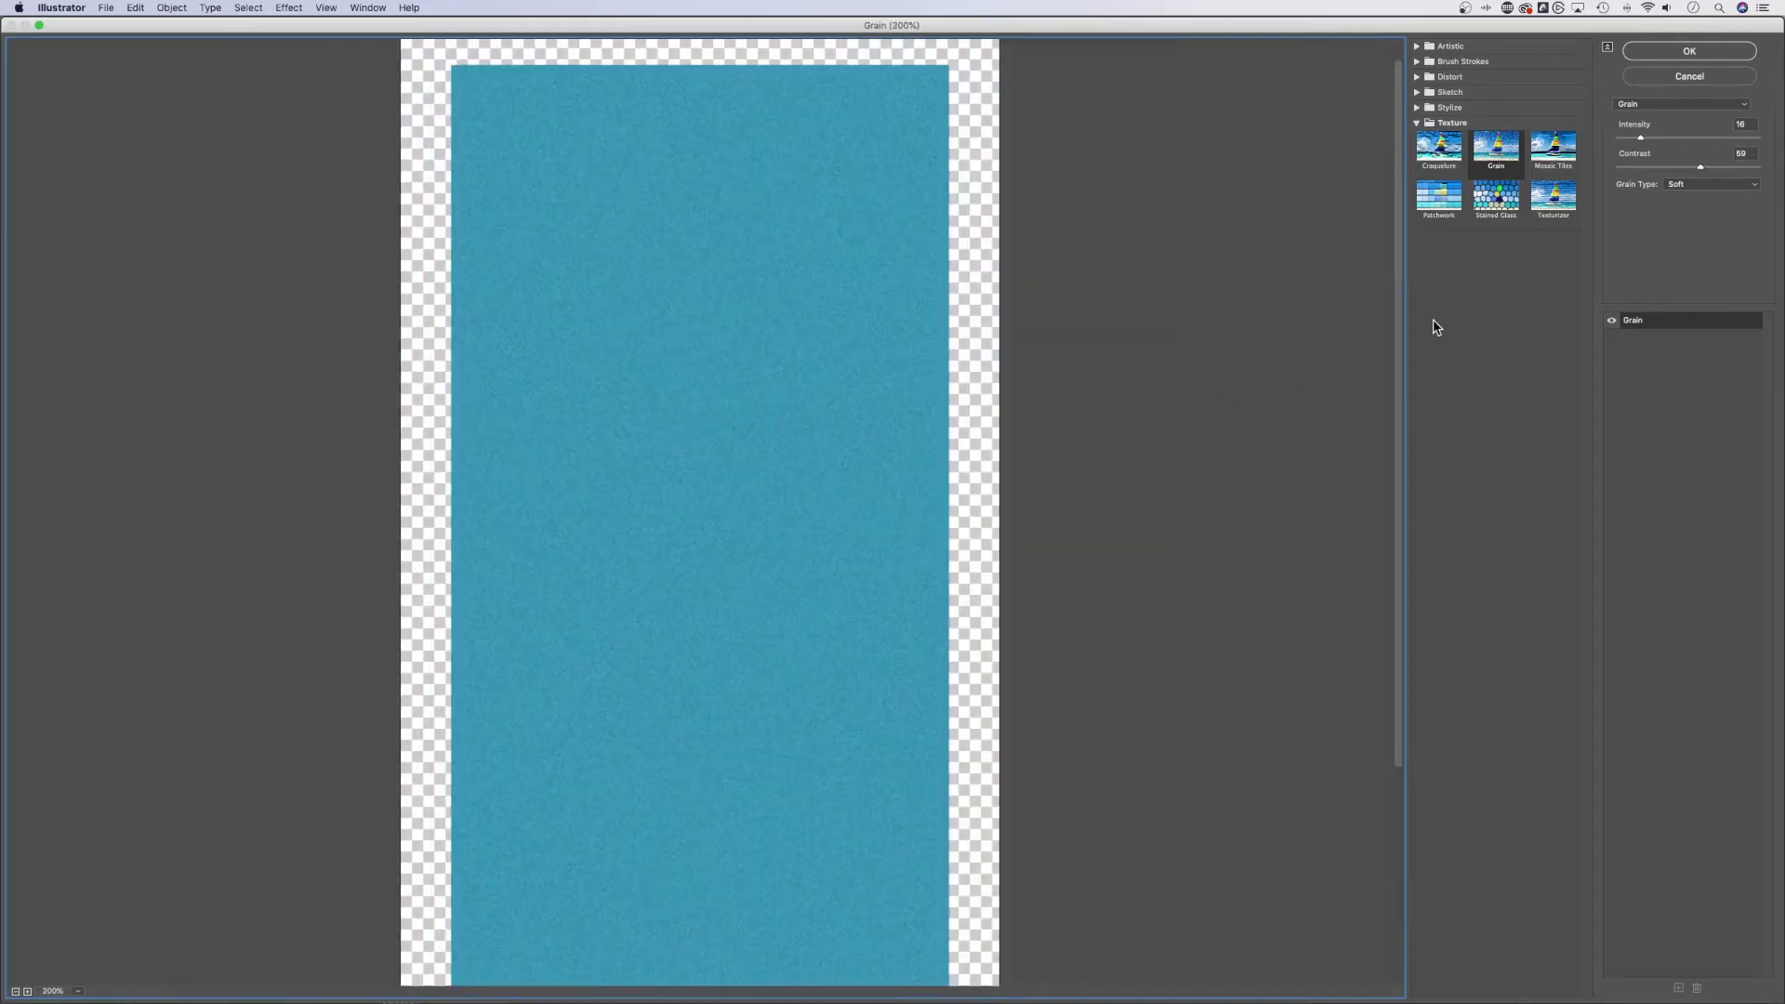
pyautogui.click(1640, 139)
pyautogui.moveTo(1640, 140)
pyautogui.mouseDown()
pyautogui.moveTo(1689, 140)
pyautogui.moveTo(1678, 170)
pyautogui.moveTo(1739, 170)
pyautogui.mouseUp()
# Try Vertical and Regular grain types, settle on Soft with reduced intensity, and confirm.
pyautogui.click(1694, 184)
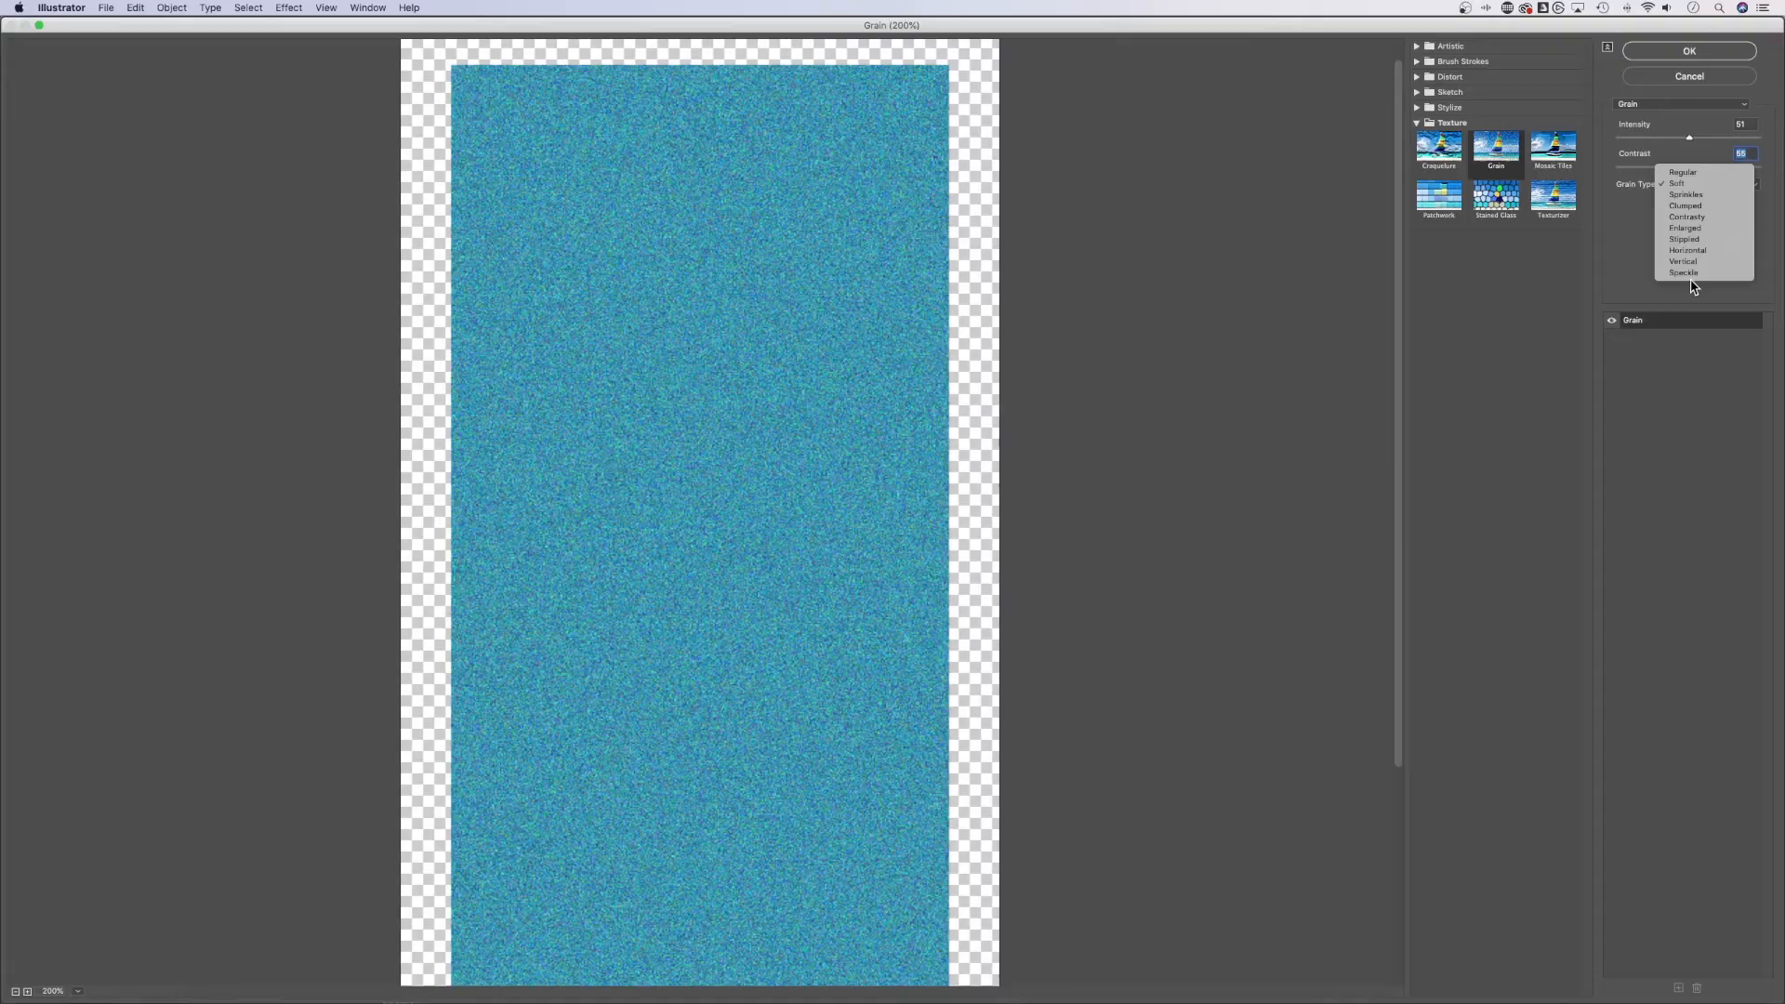
pyautogui.click(1695, 253)
pyautogui.click(1696, 190)
pyautogui.click(1694, 172)
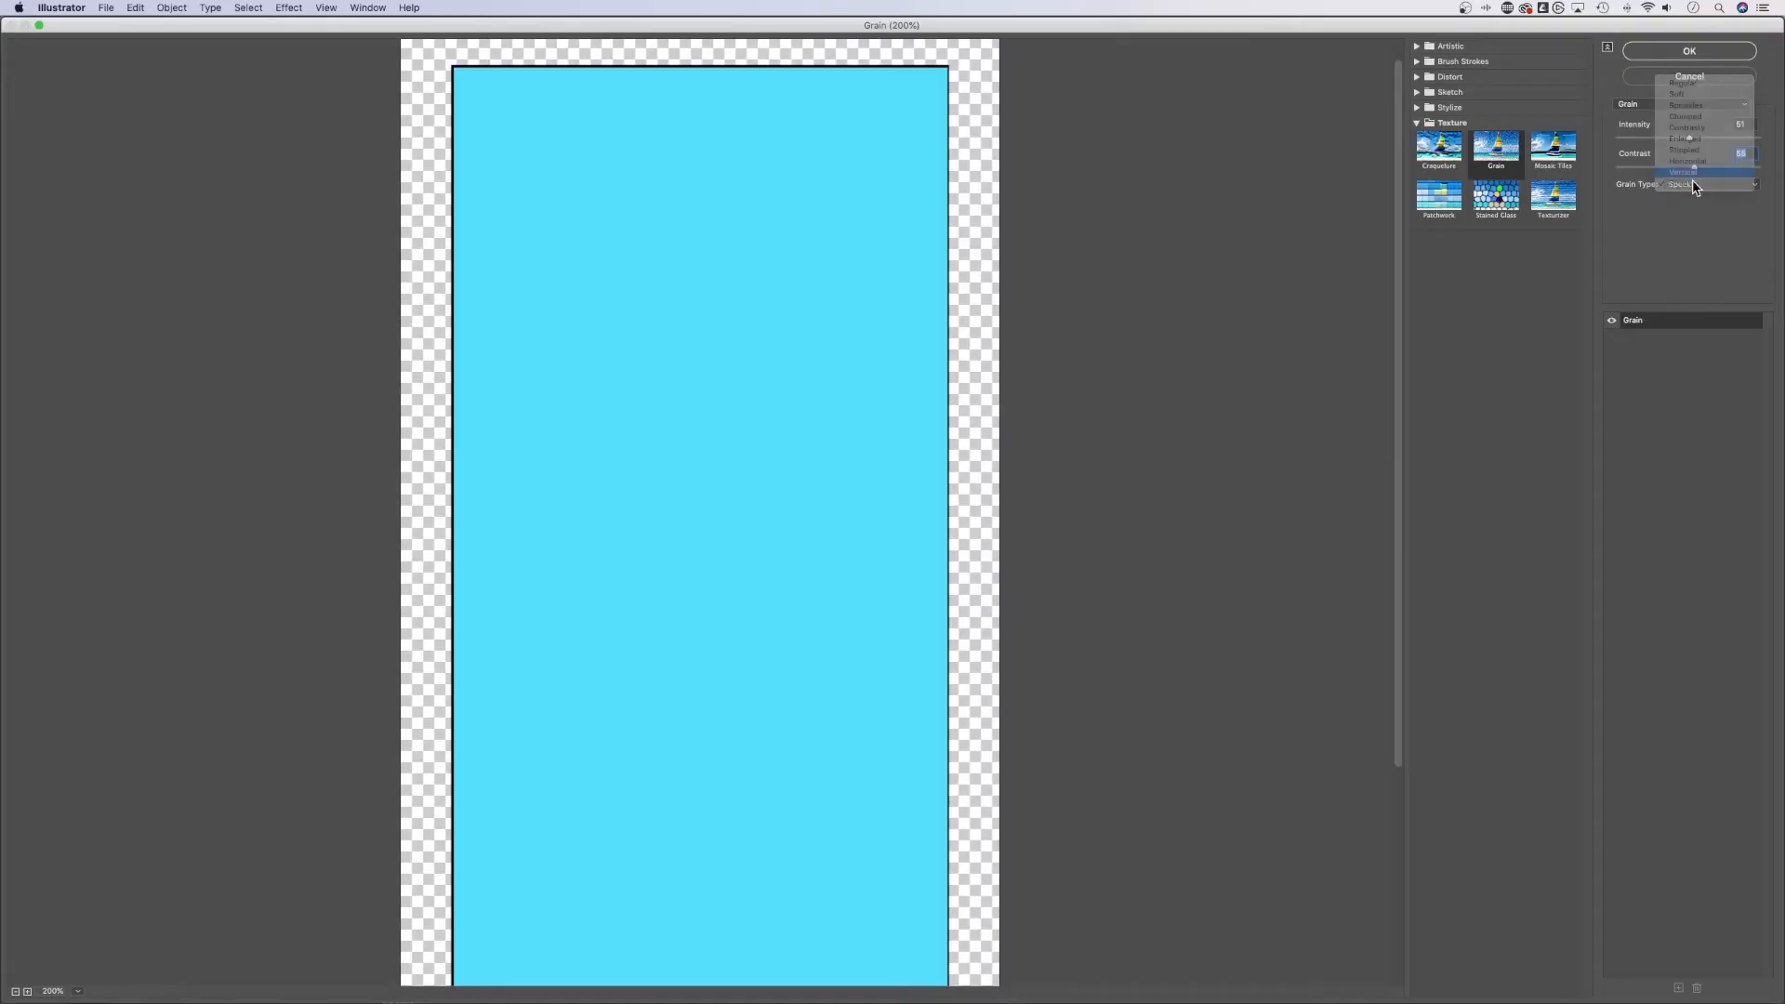
pyautogui.click(1696, 185)
pyautogui.click(1699, 93)
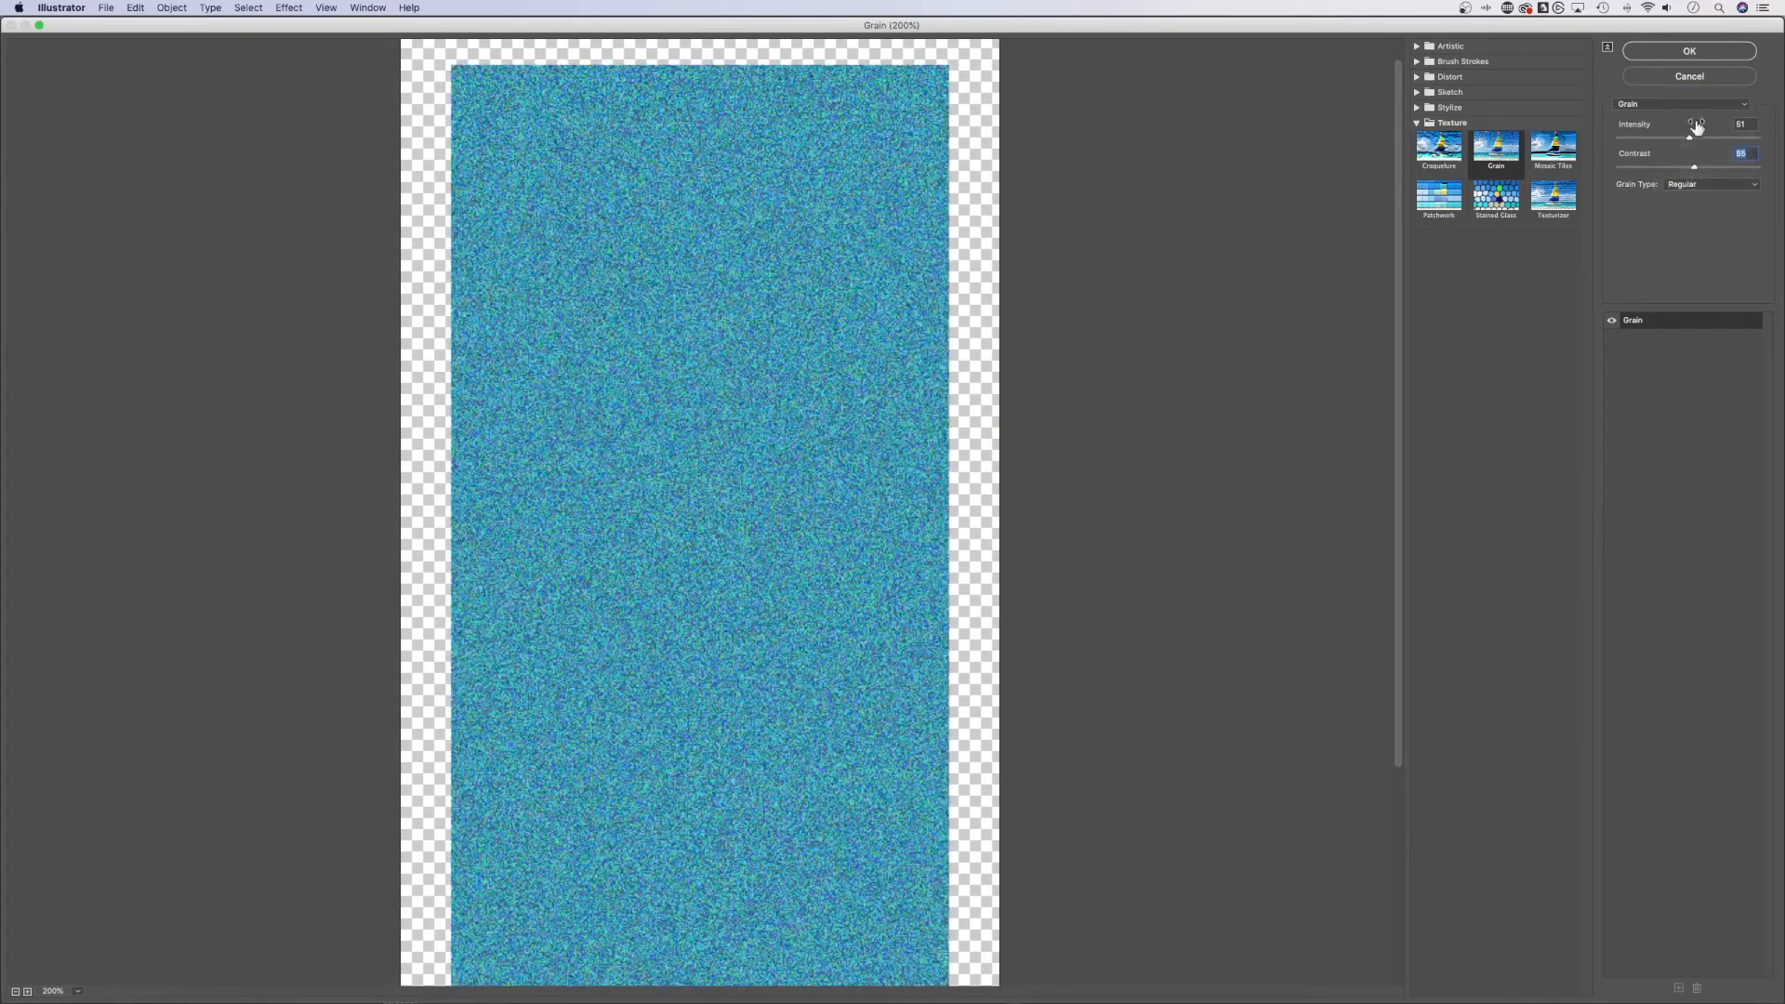
pyautogui.click(1688, 184)
pyautogui.click(1688, 195)
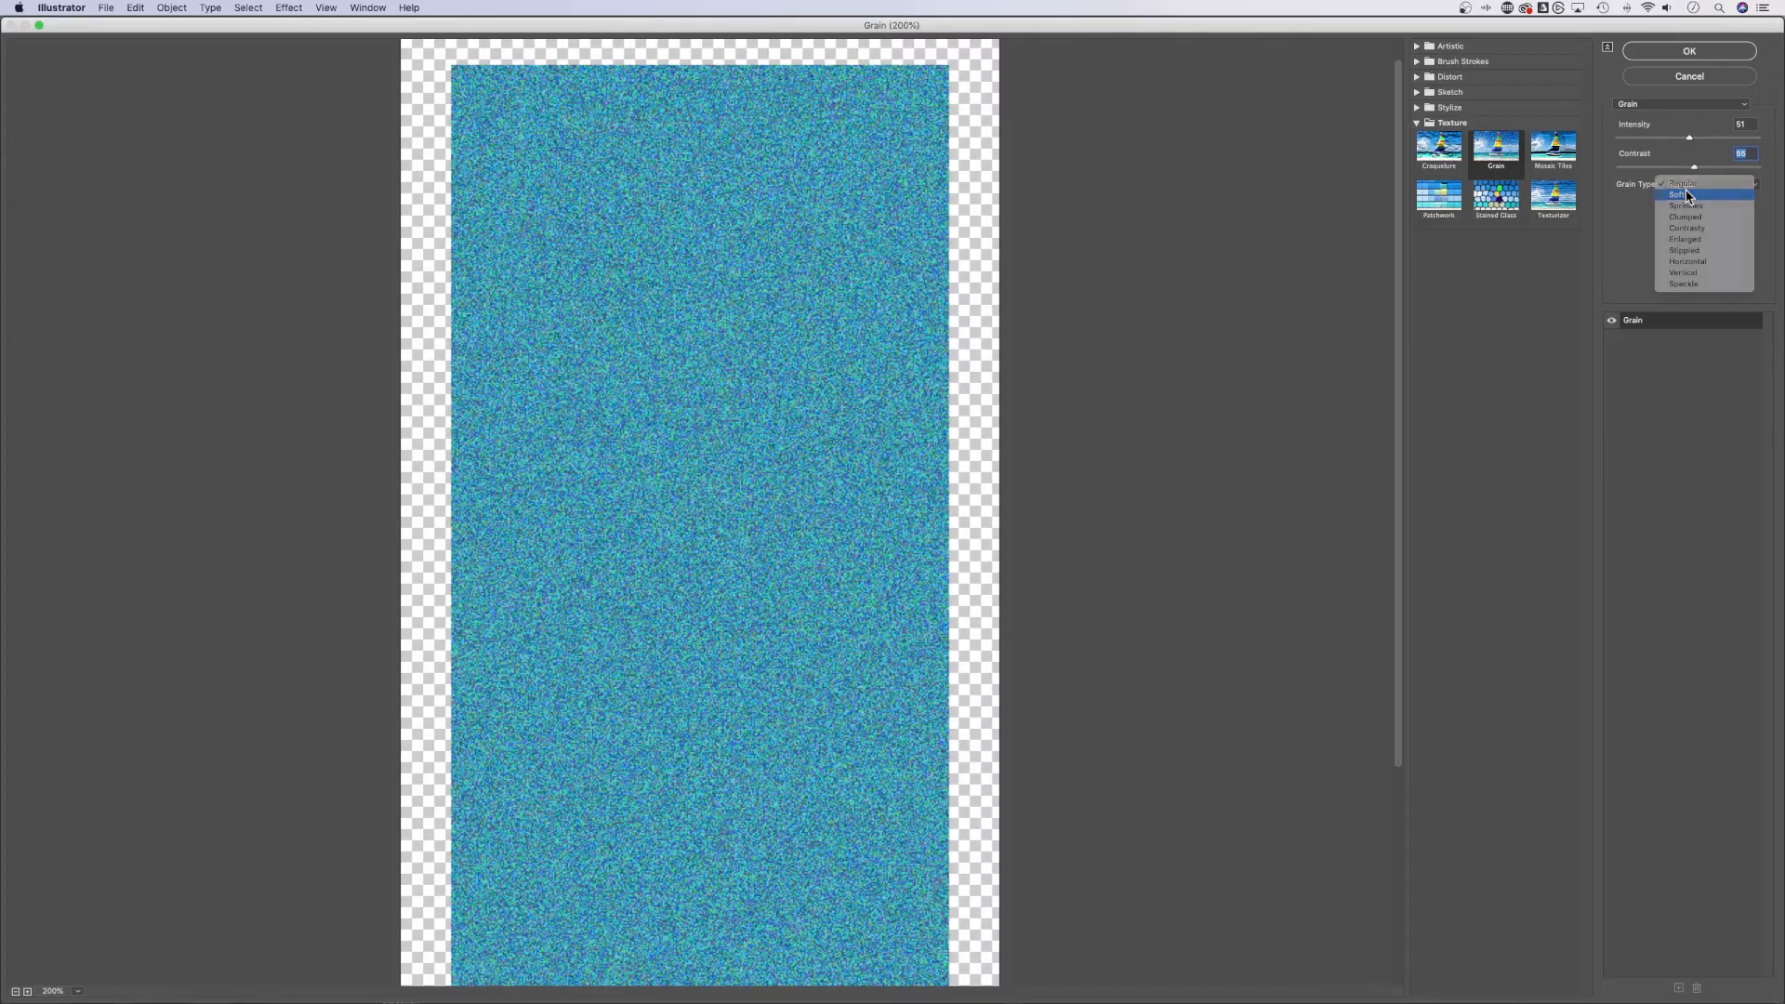
pyautogui.moveTo(1688, 134)
pyautogui.mouseDown()
pyautogui.moveTo(1632, 138)
pyautogui.moveTo(1730, 137)
pyautogui.moveTo(1694, 141)
pyautogui.mouseUp()
pyautogui.click(1687, 50)
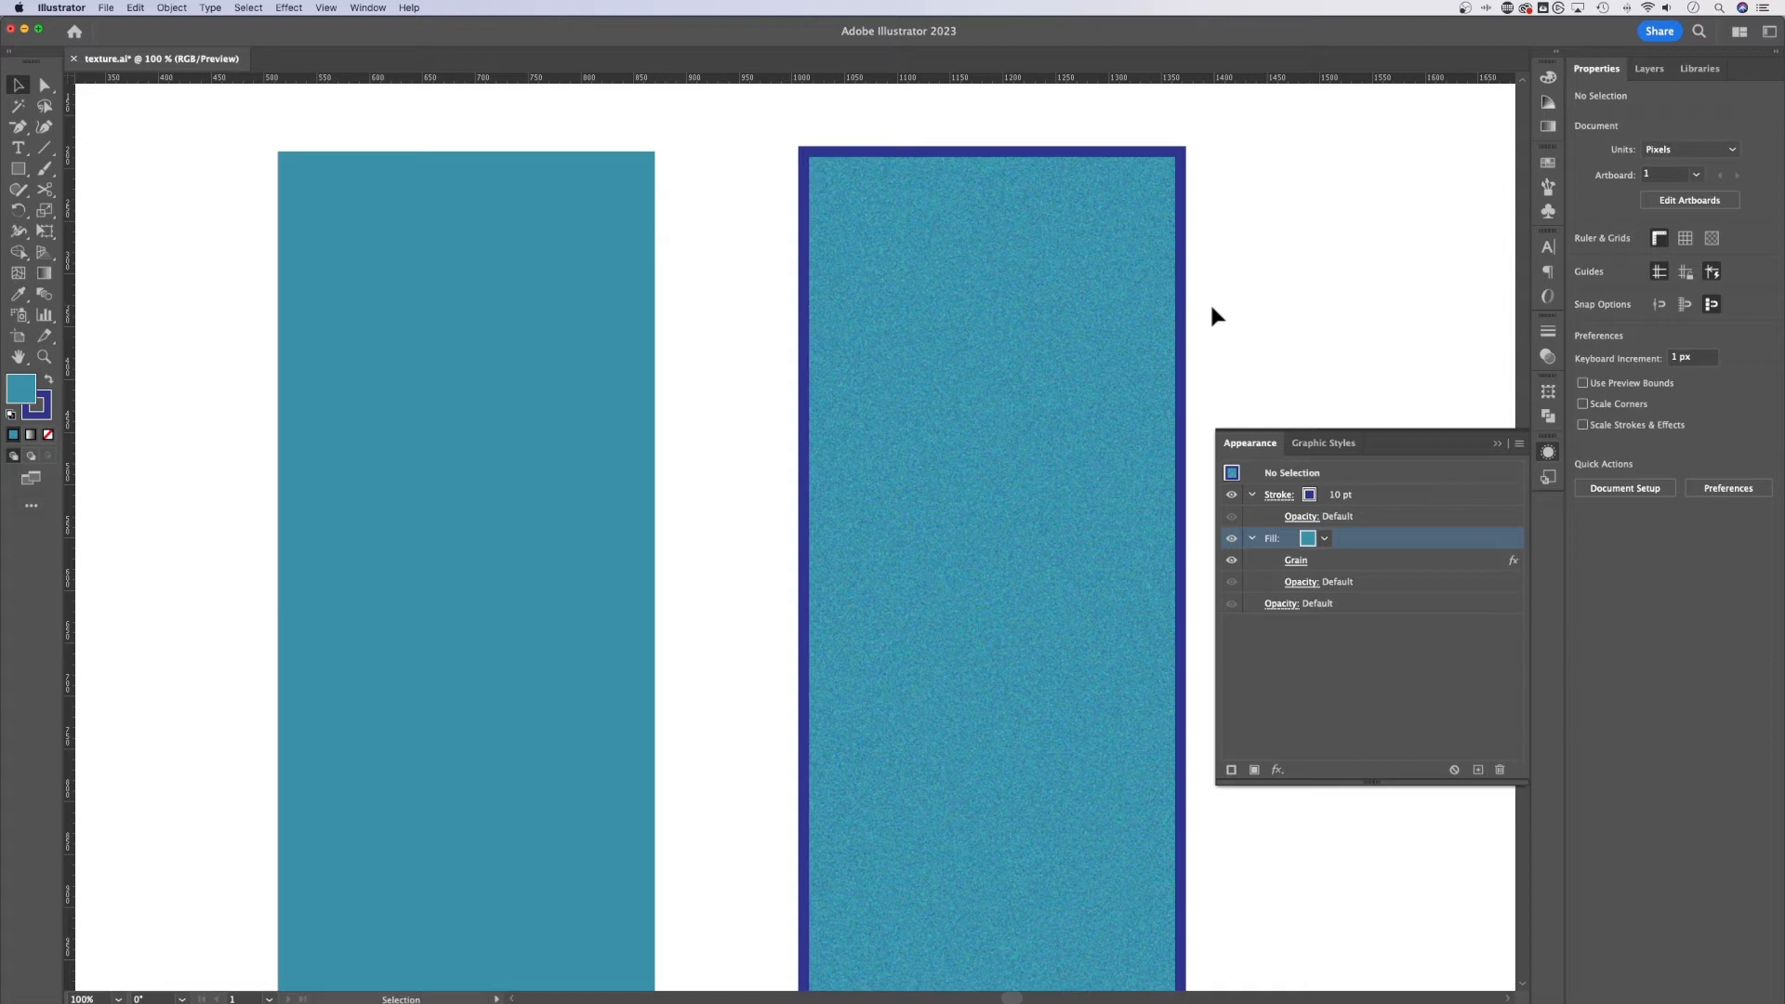
pyautogui.hscroll(1, 1064, 336)
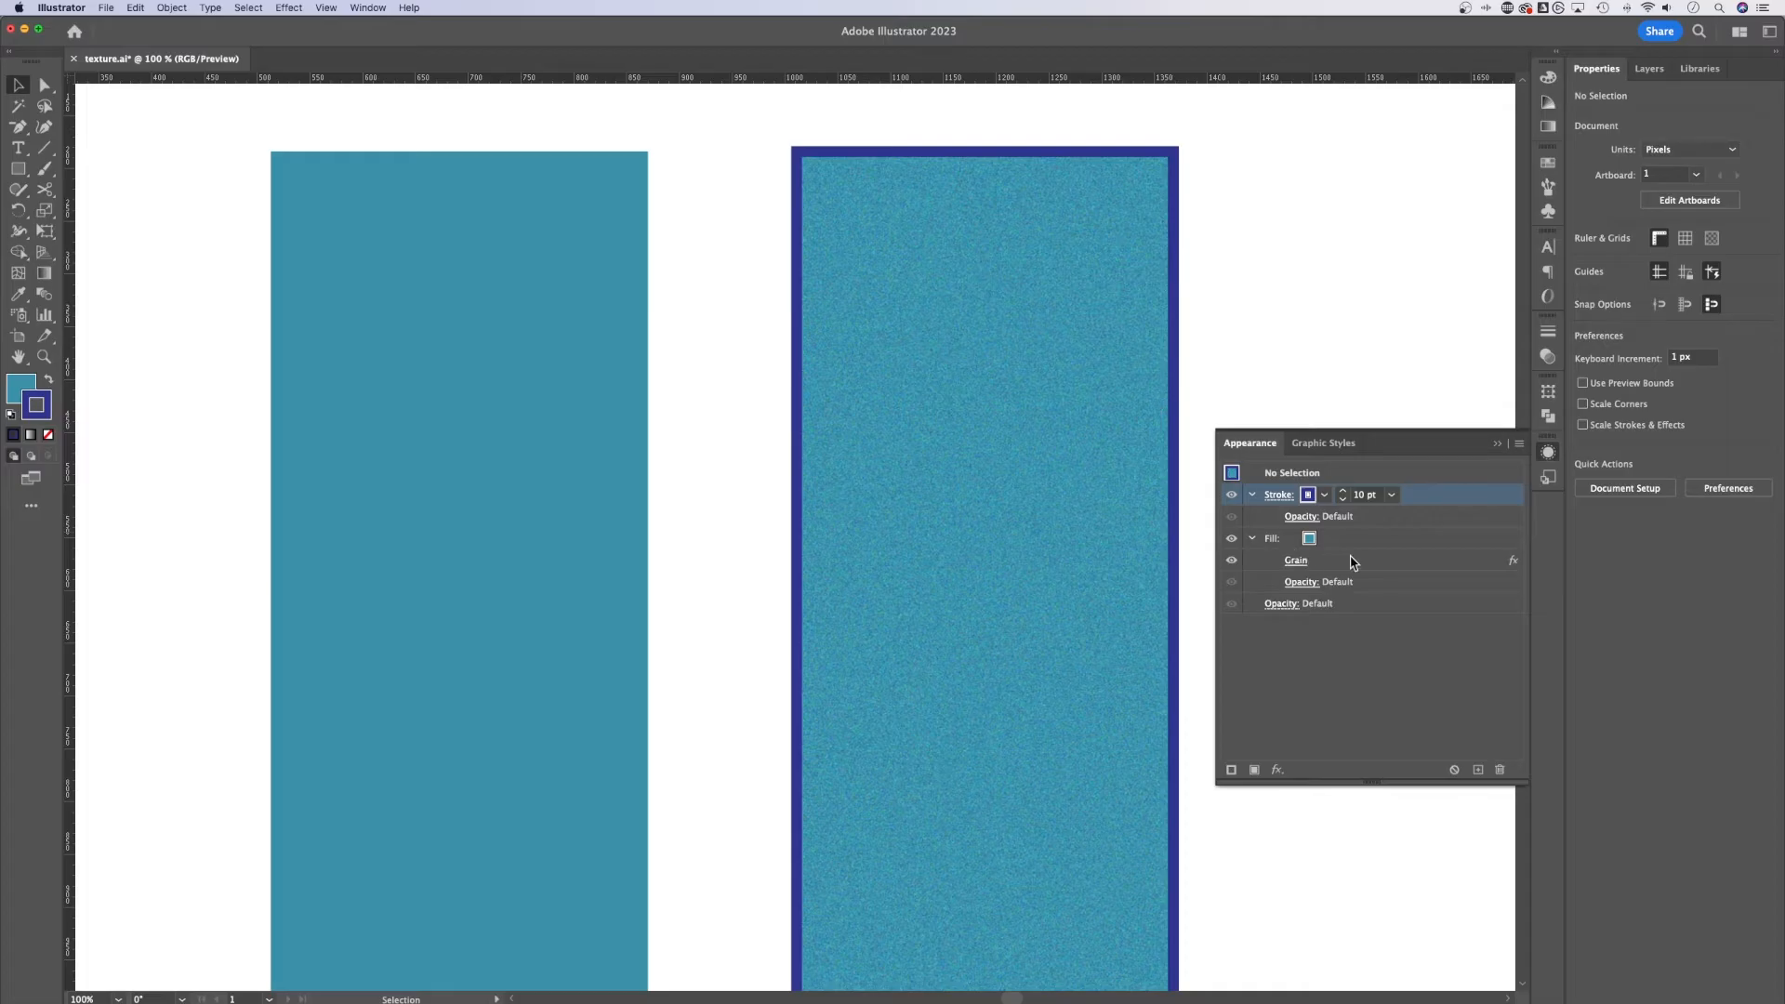
pyautogui.click(1060, 383)
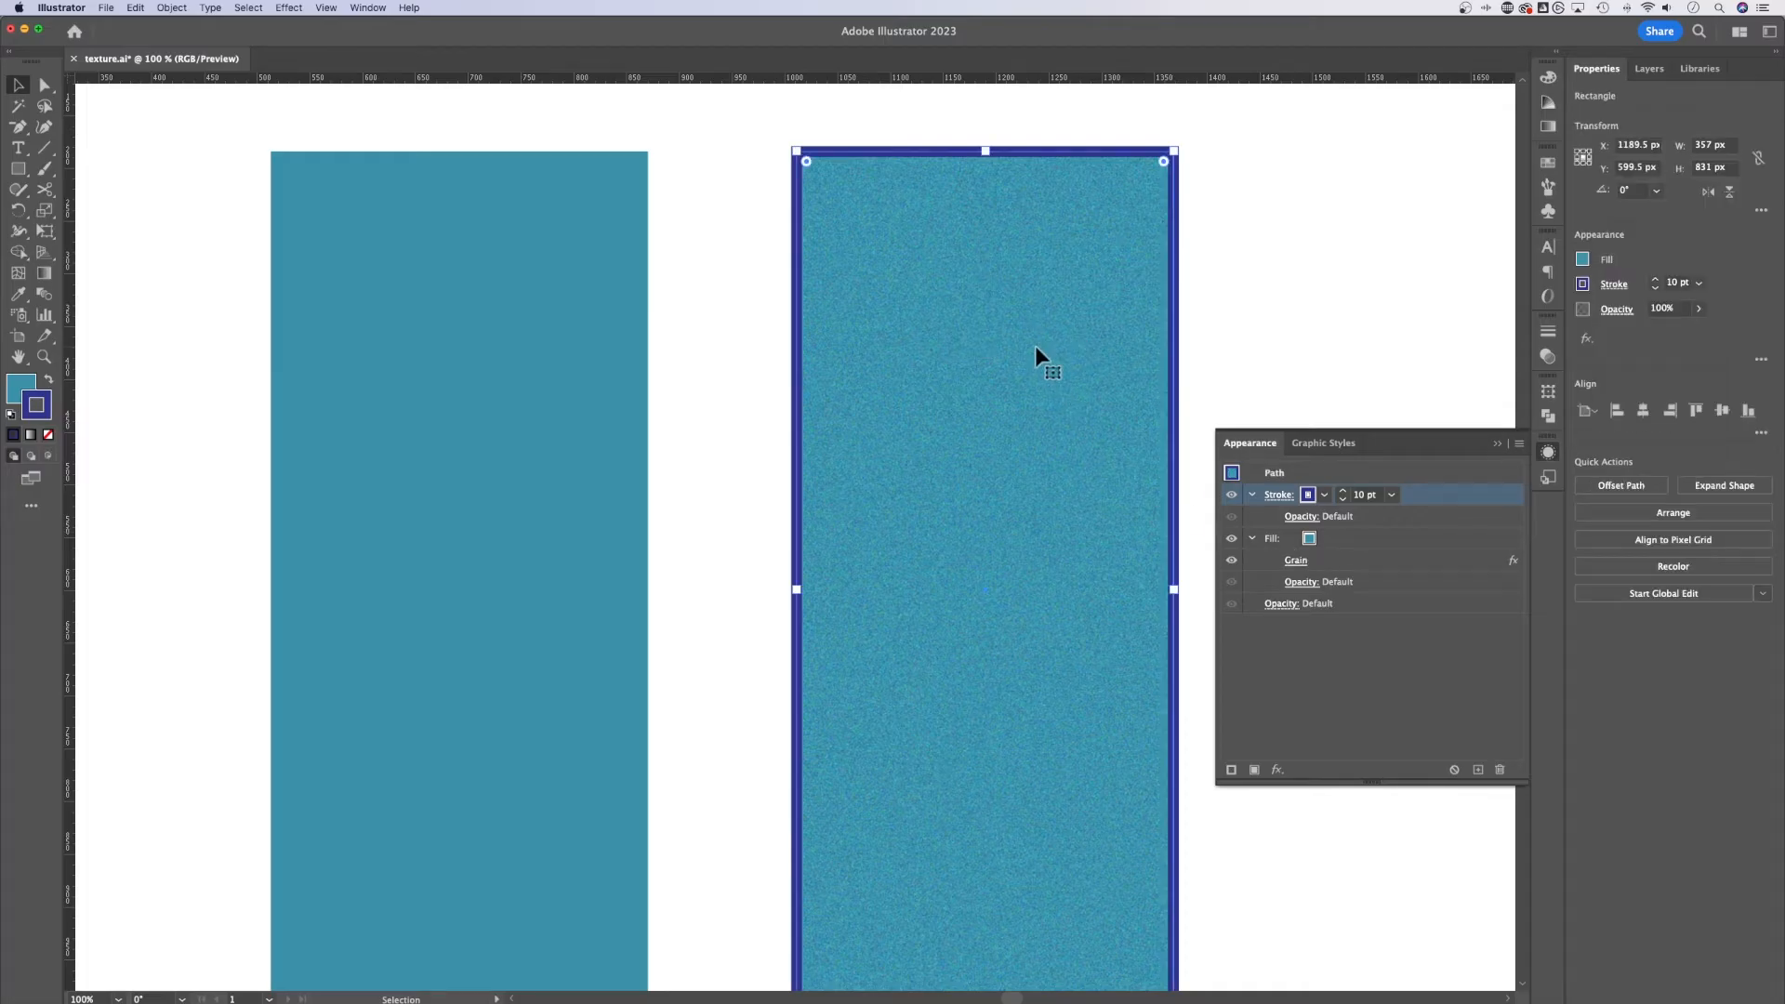
# Duplicate the fill's Grain effect onto the Stroke row in the Appearance panel.
pyautogui.click(1320, 562)
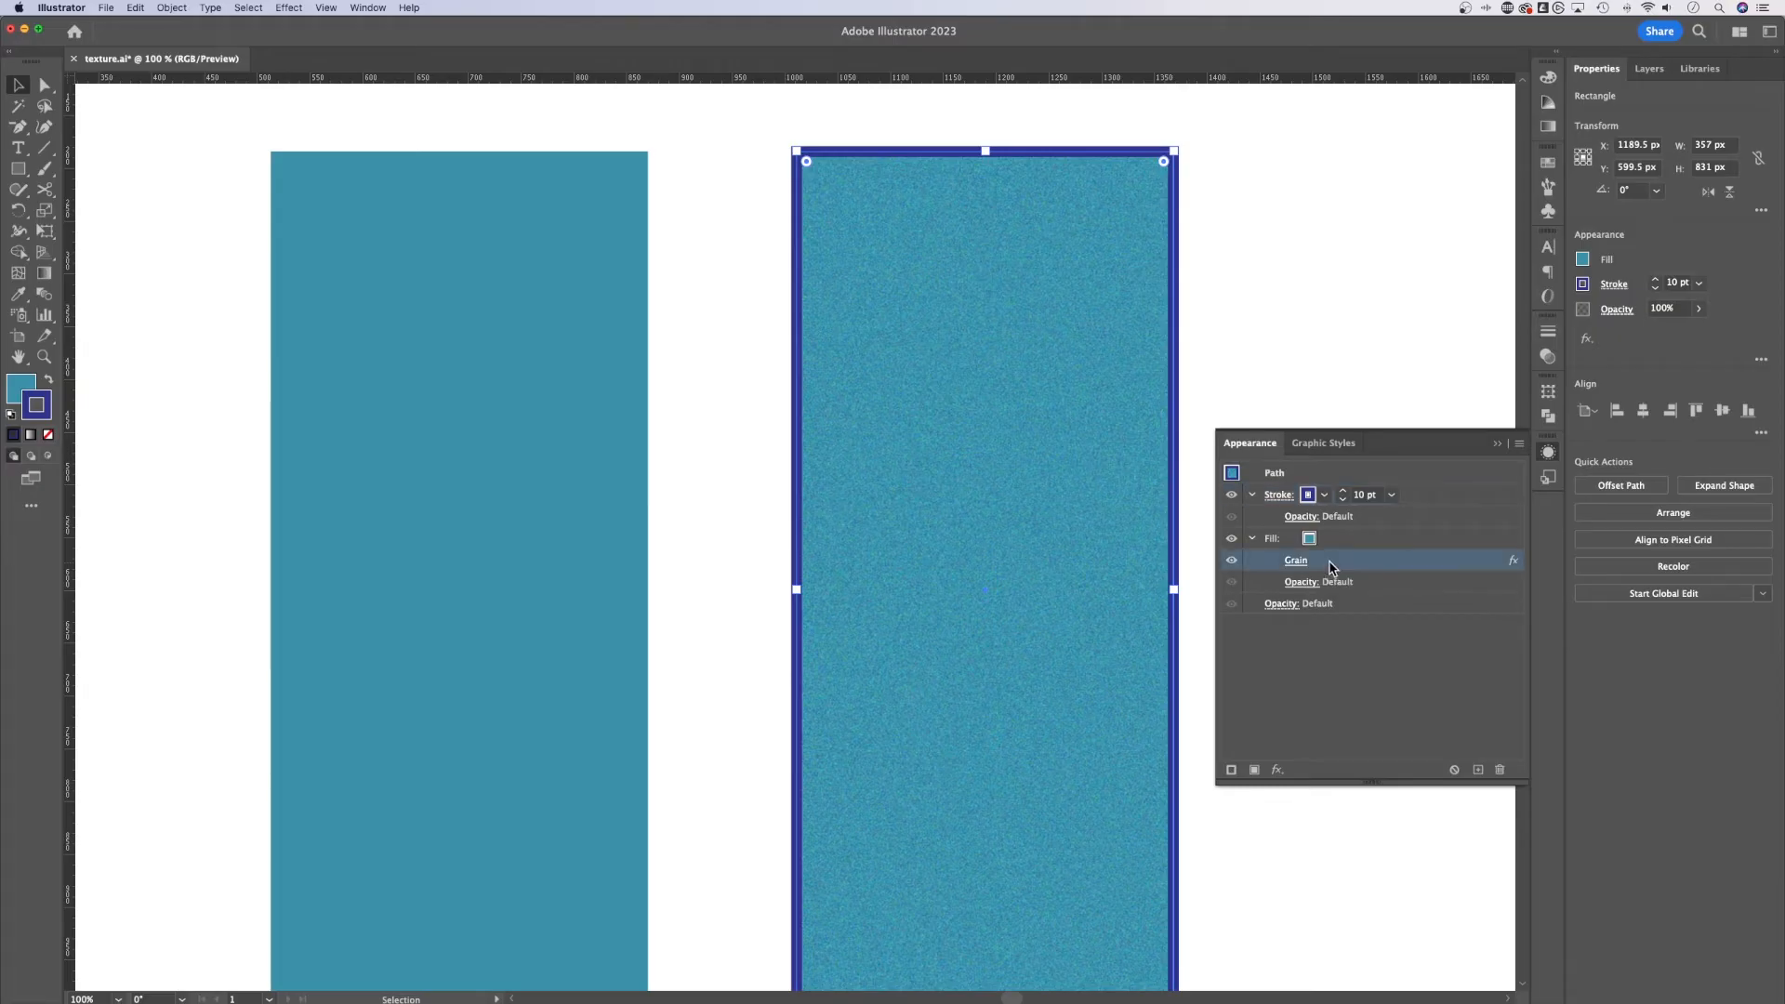
pyautogui.click(1380, 497)
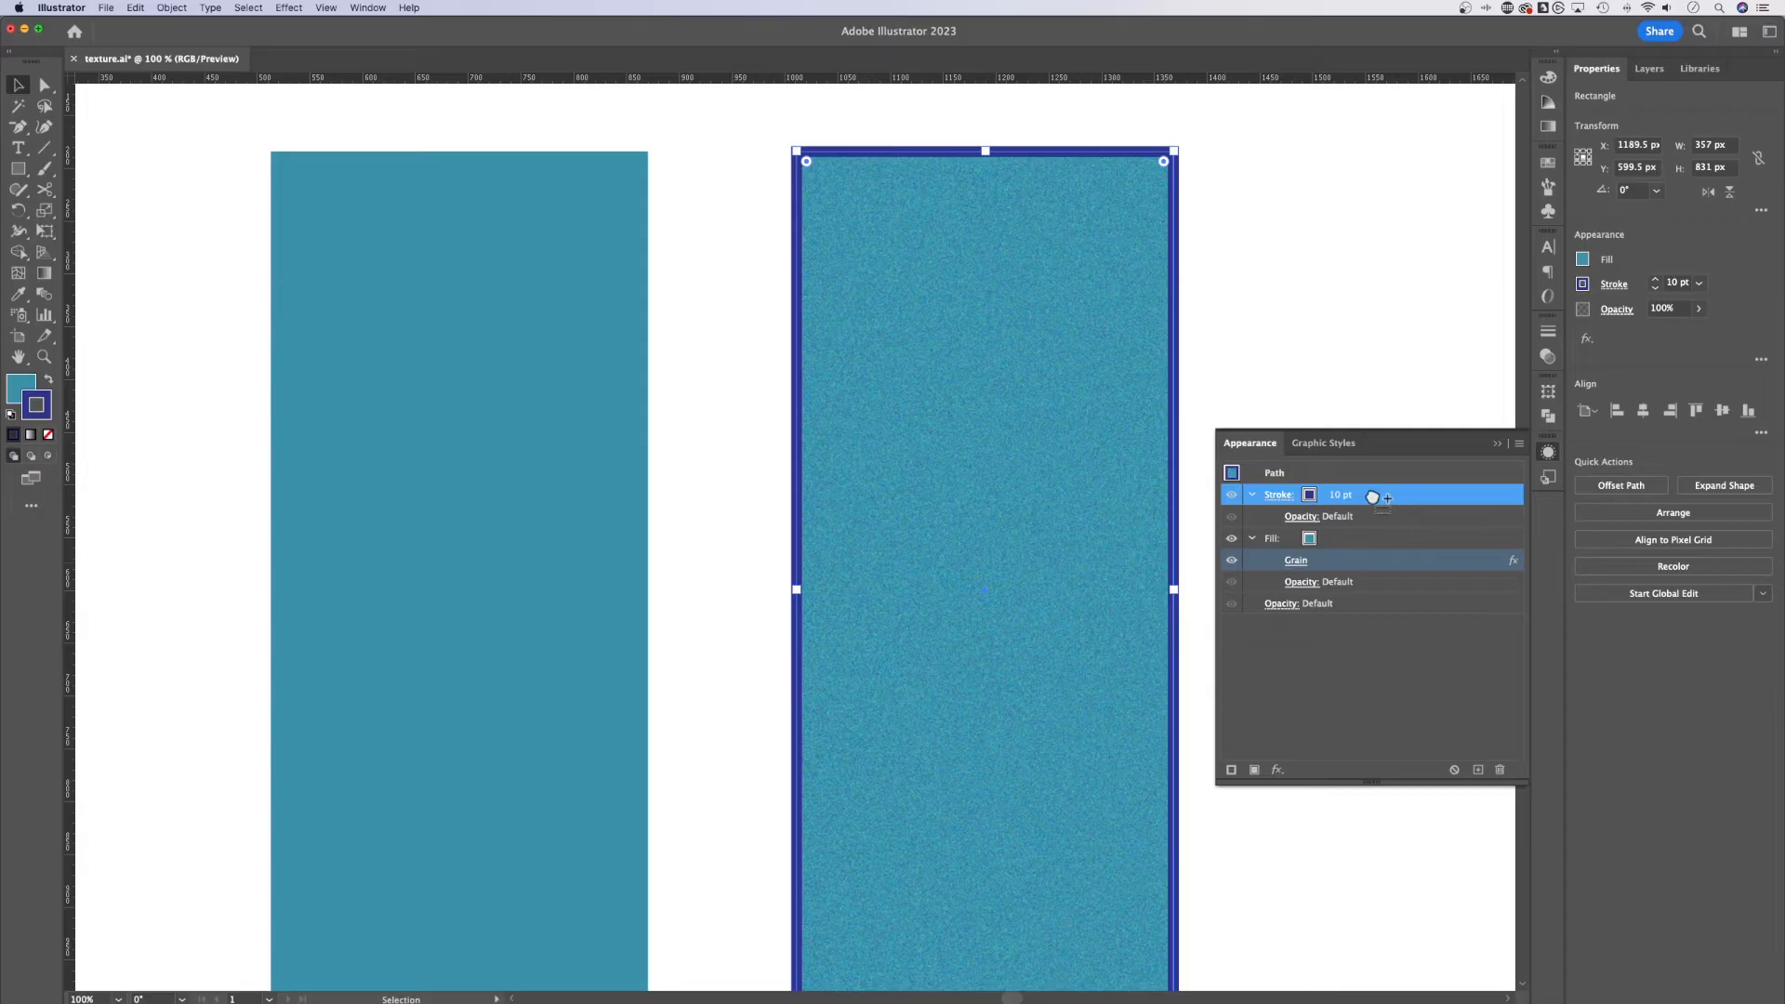
pyautogui.moveTo(1371, 494); pyautogui.dragTo(1371, 496)
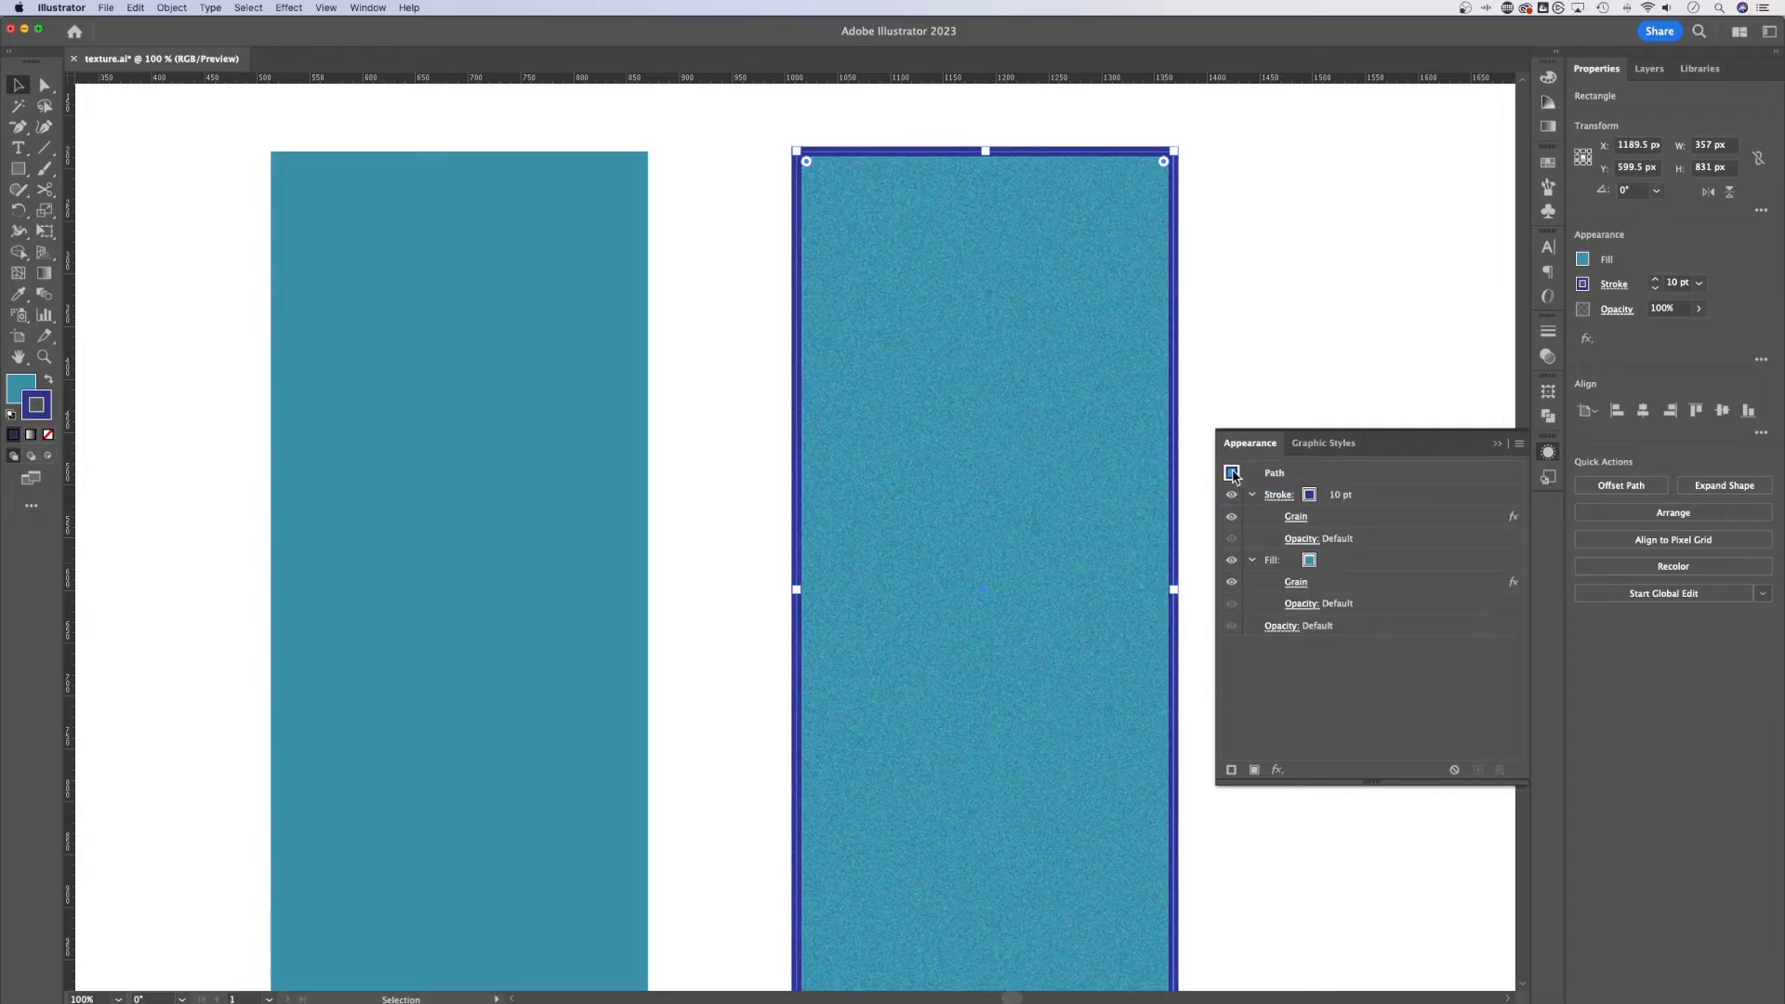
pyautogui.click(1193, 417)
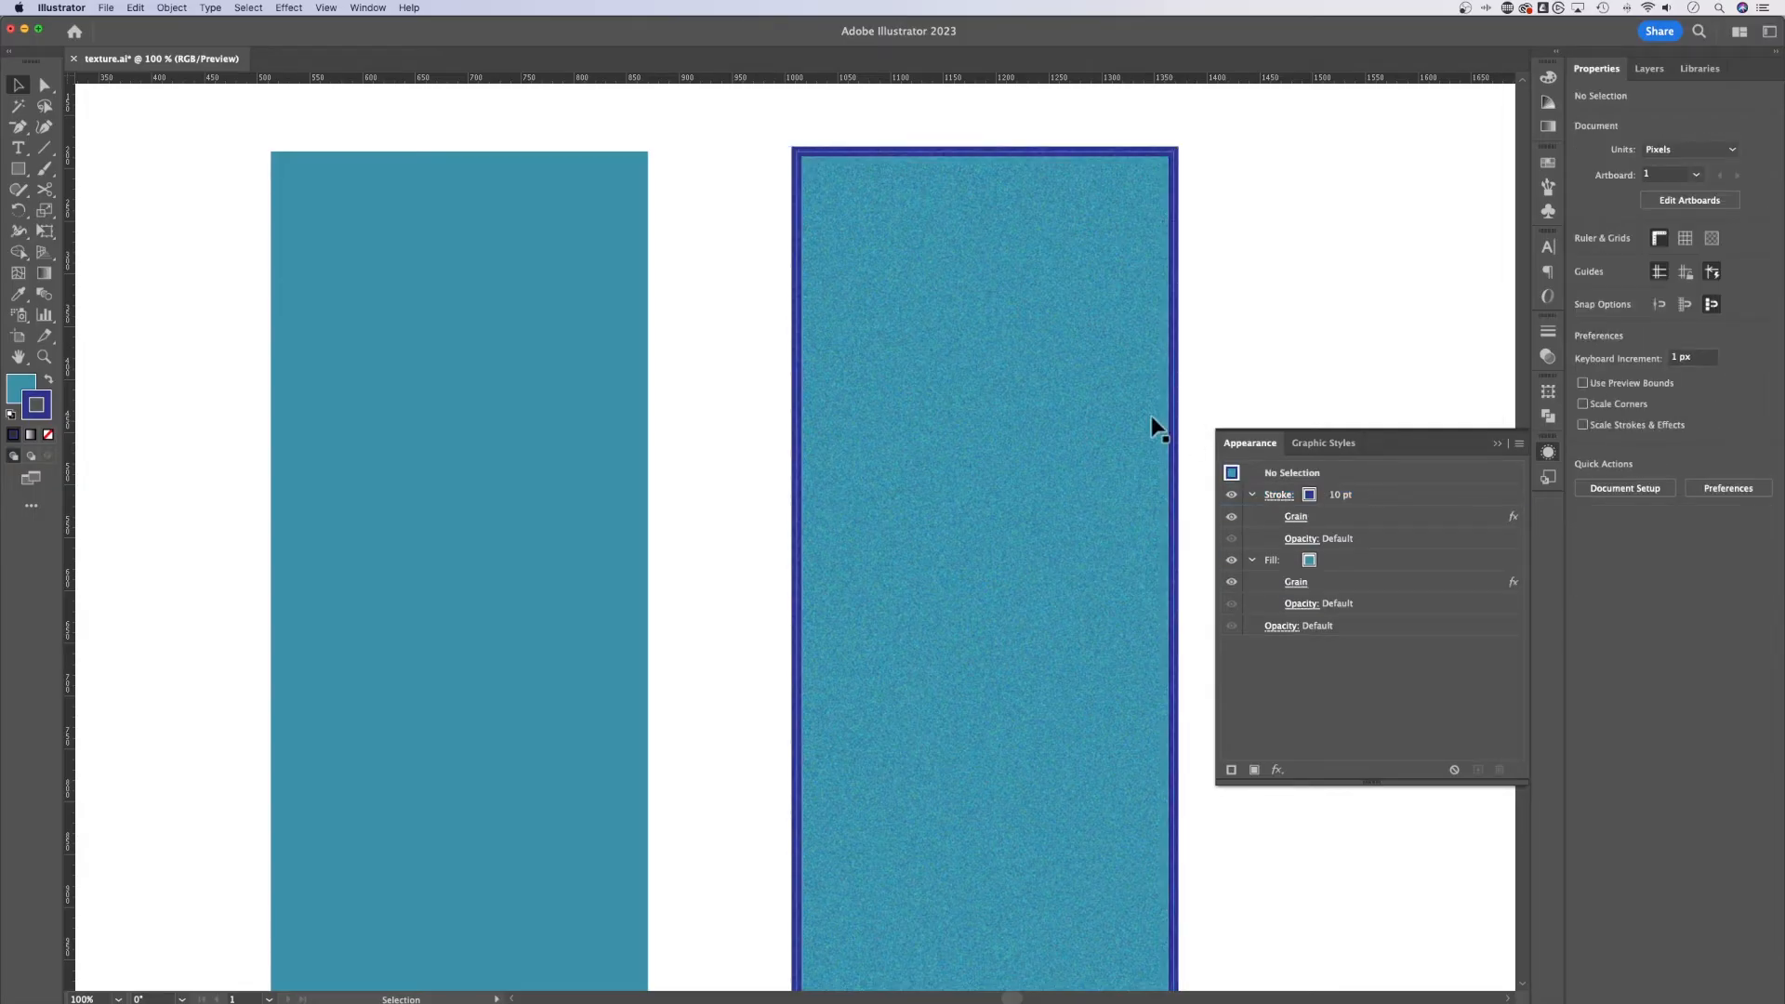
pyautogui.scroll(4, 1150, 416)
pyautogui.moveTo(629, 502); pyautogui.dragTo(503, 543)
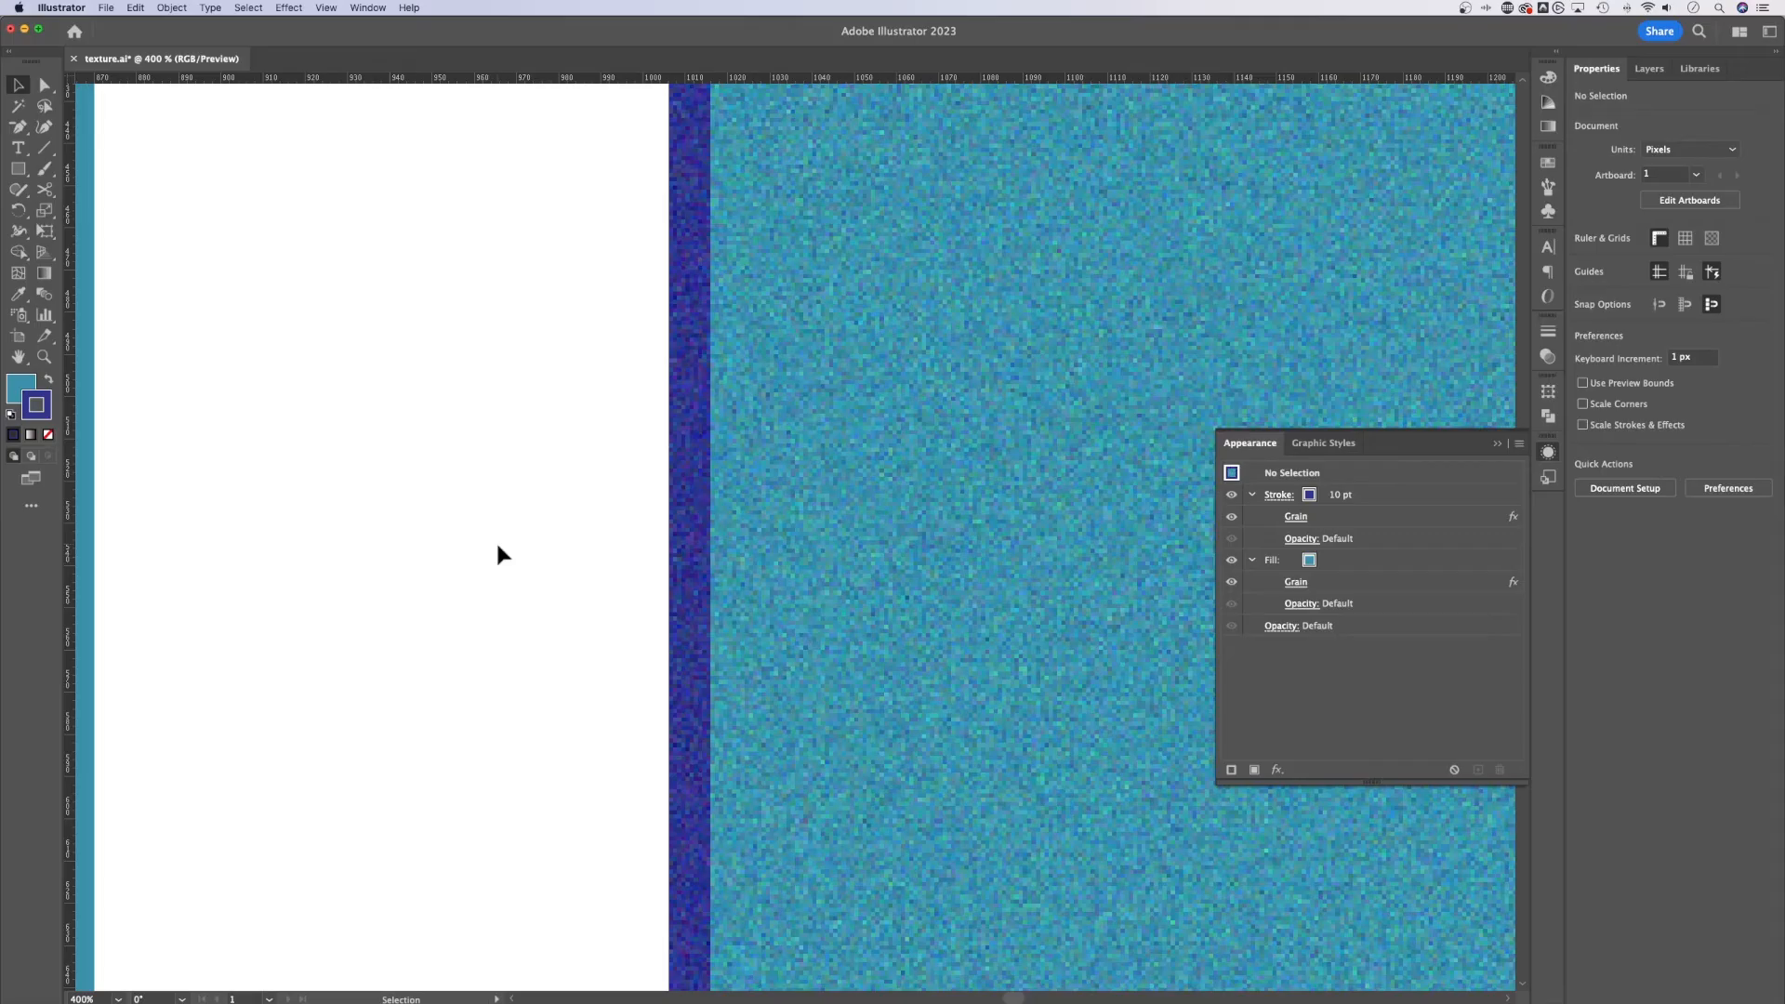
pyautogui.click(1296, 516)
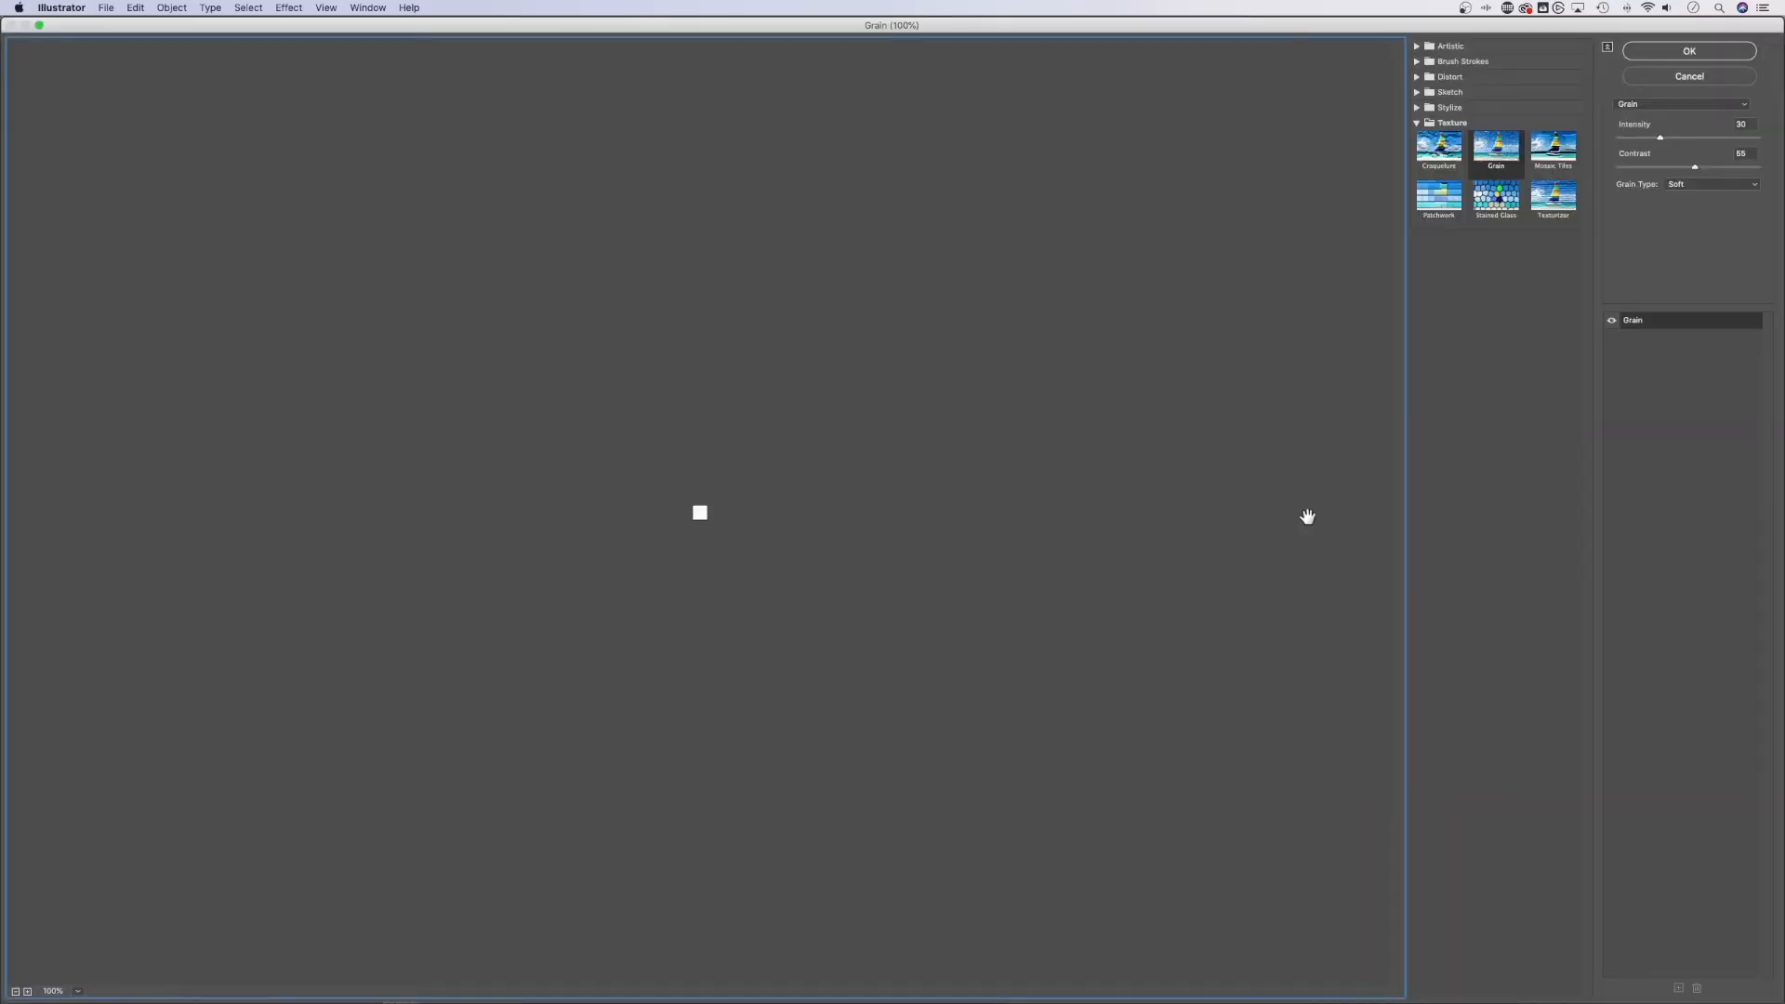
pyautogui.click(1683, 79)
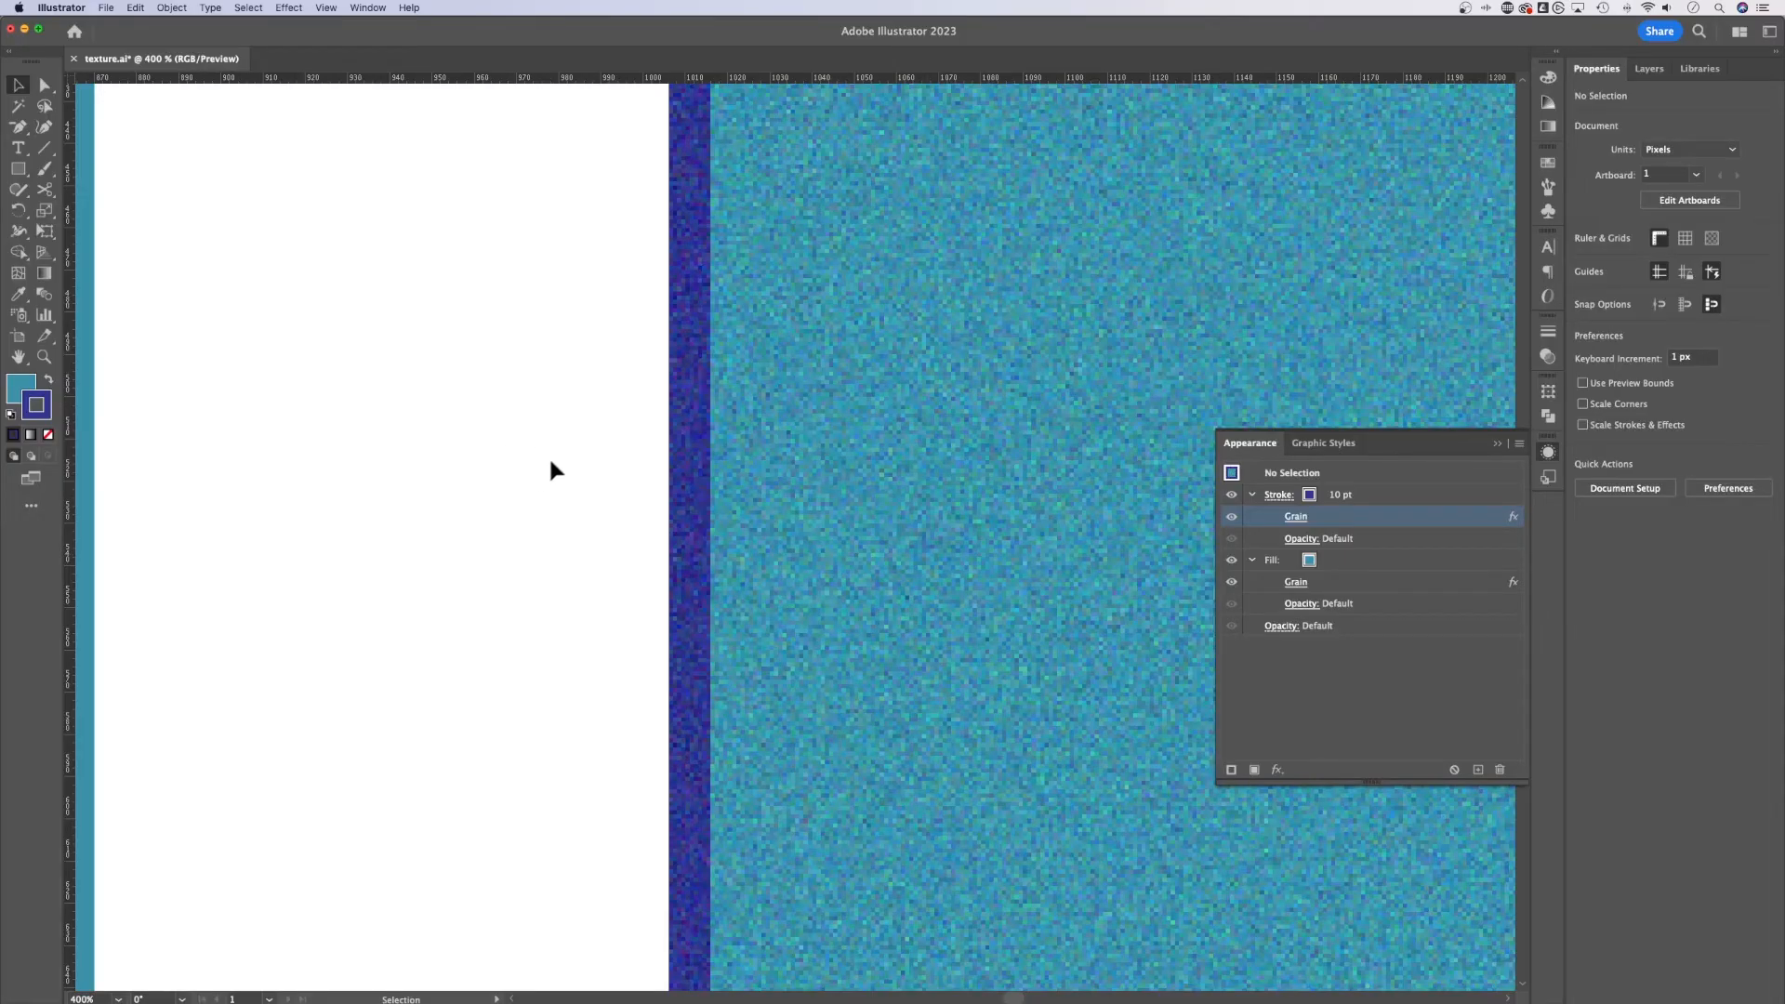
# Set the stroke's Grain effect to Intensity 60 and Contrast 40 and confirm.
pyautogui.click(922, 334)
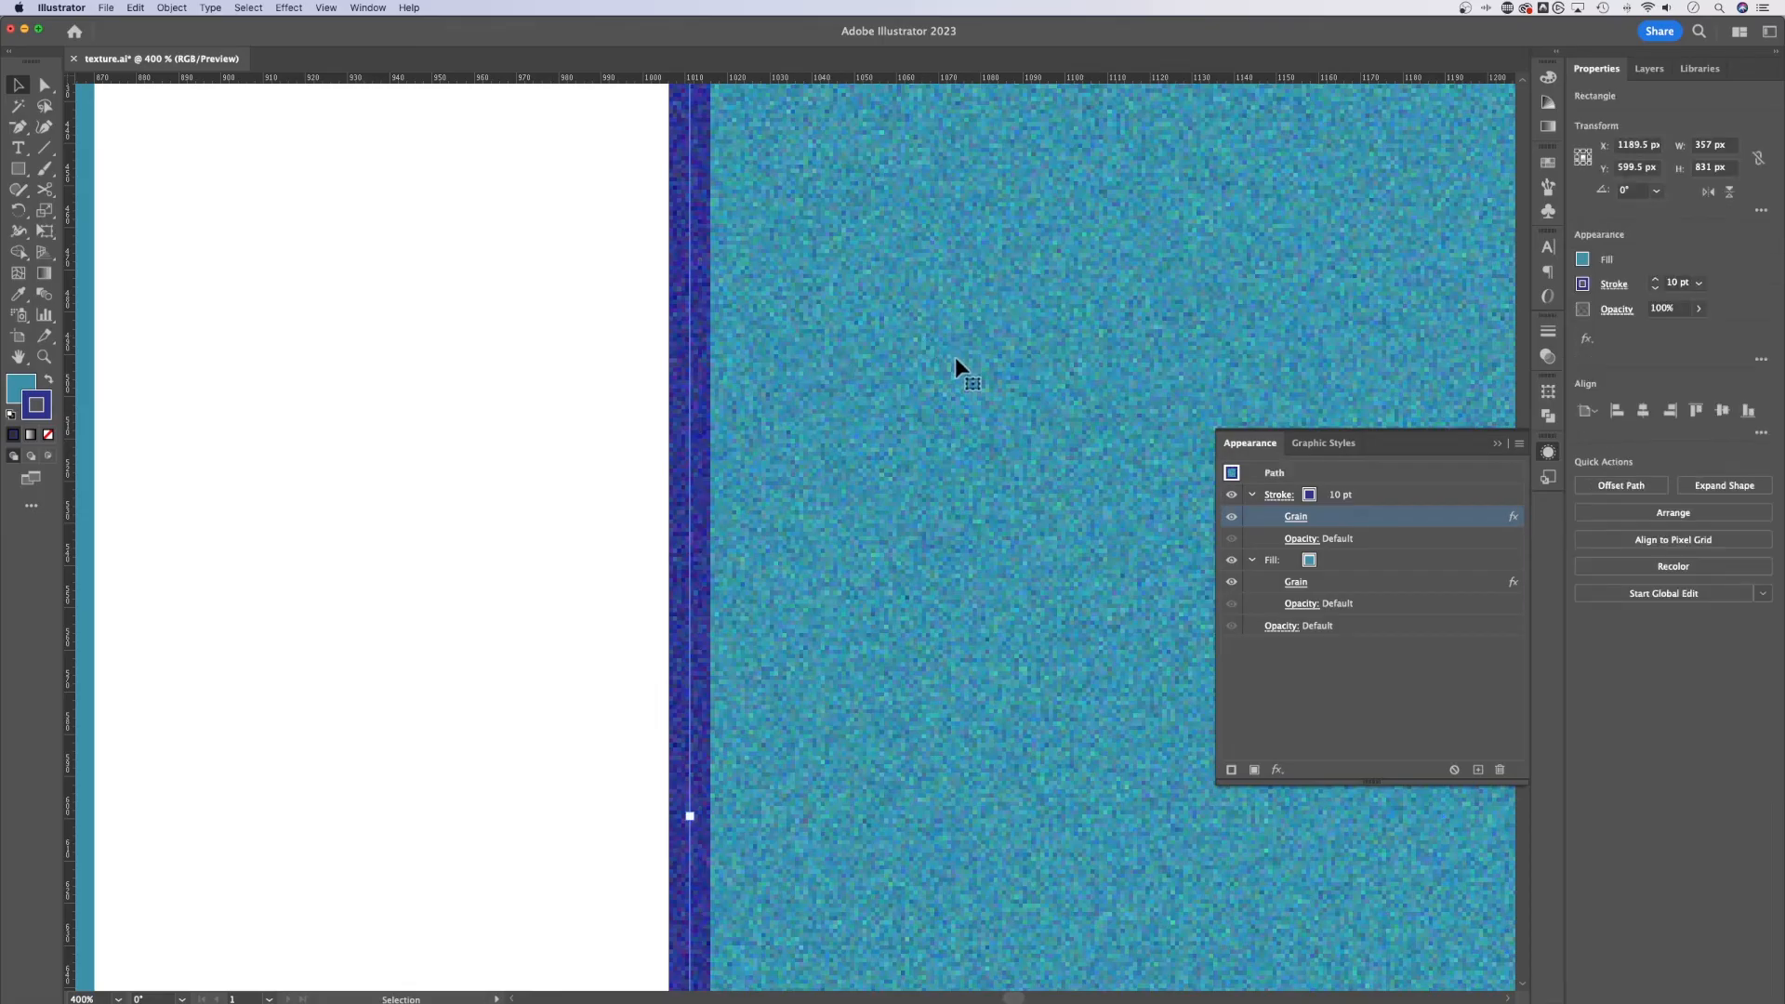
pyautogui.click(1296, 518)
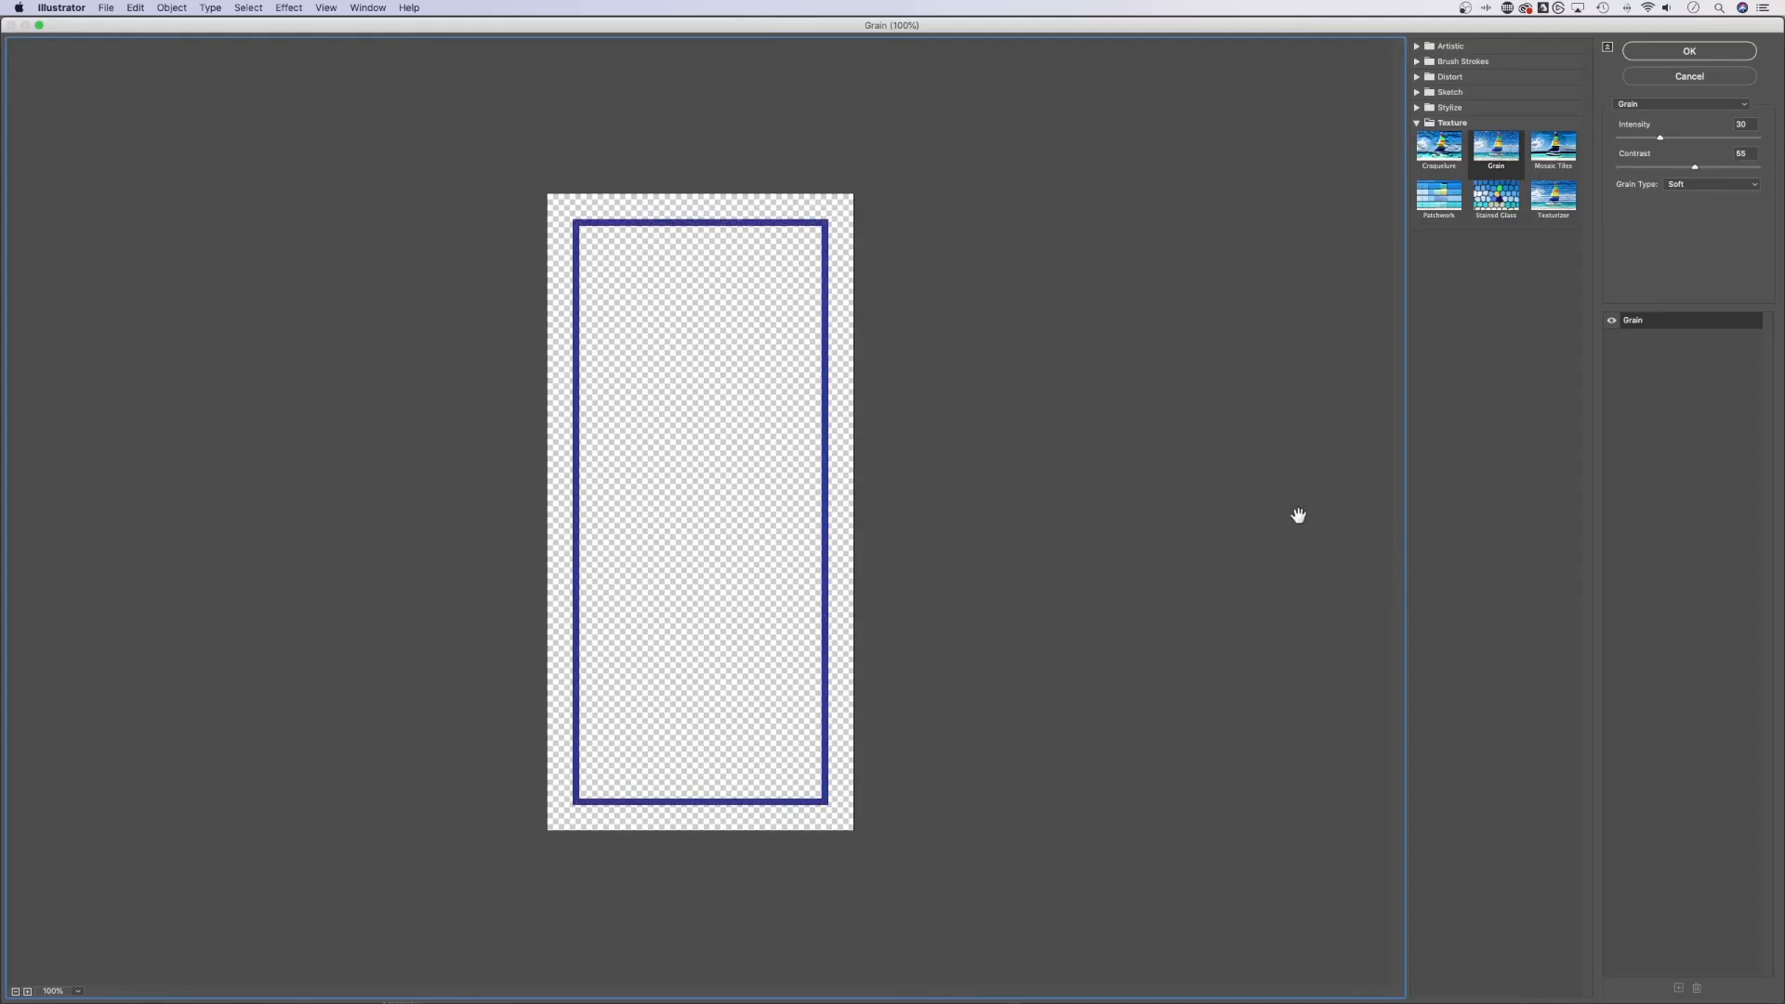
pyautogui.press('super+plus')
pyautogui.press('super+plus')
pyautogui.press('super+plus')
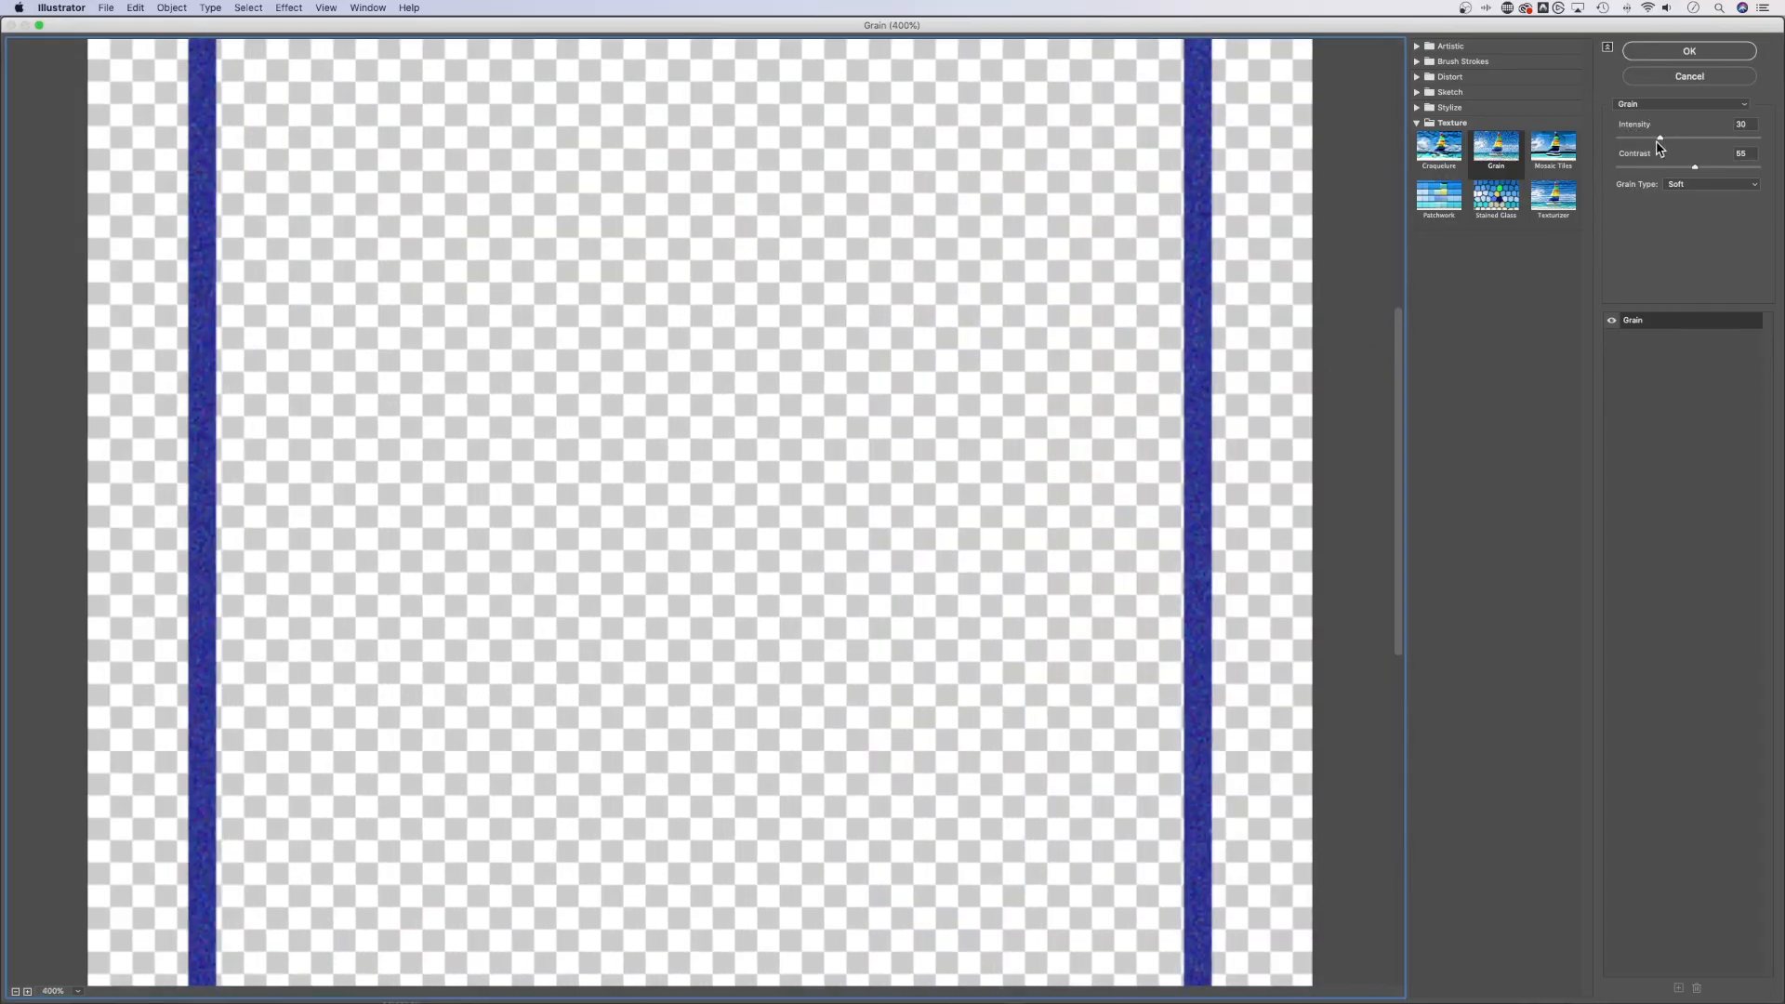
pyautogui.click(1664, 138)
pyautogui.moveTo(1664, 139)
pyautogui.mouseDown()
pyautogui.moveTo(1705, 138)
pyautogui.moveTo(1652, 167)
pyautogui.moveTo(1674, 169)
pyautogui.mouseUp()
pyautogui.click(1695, 53)
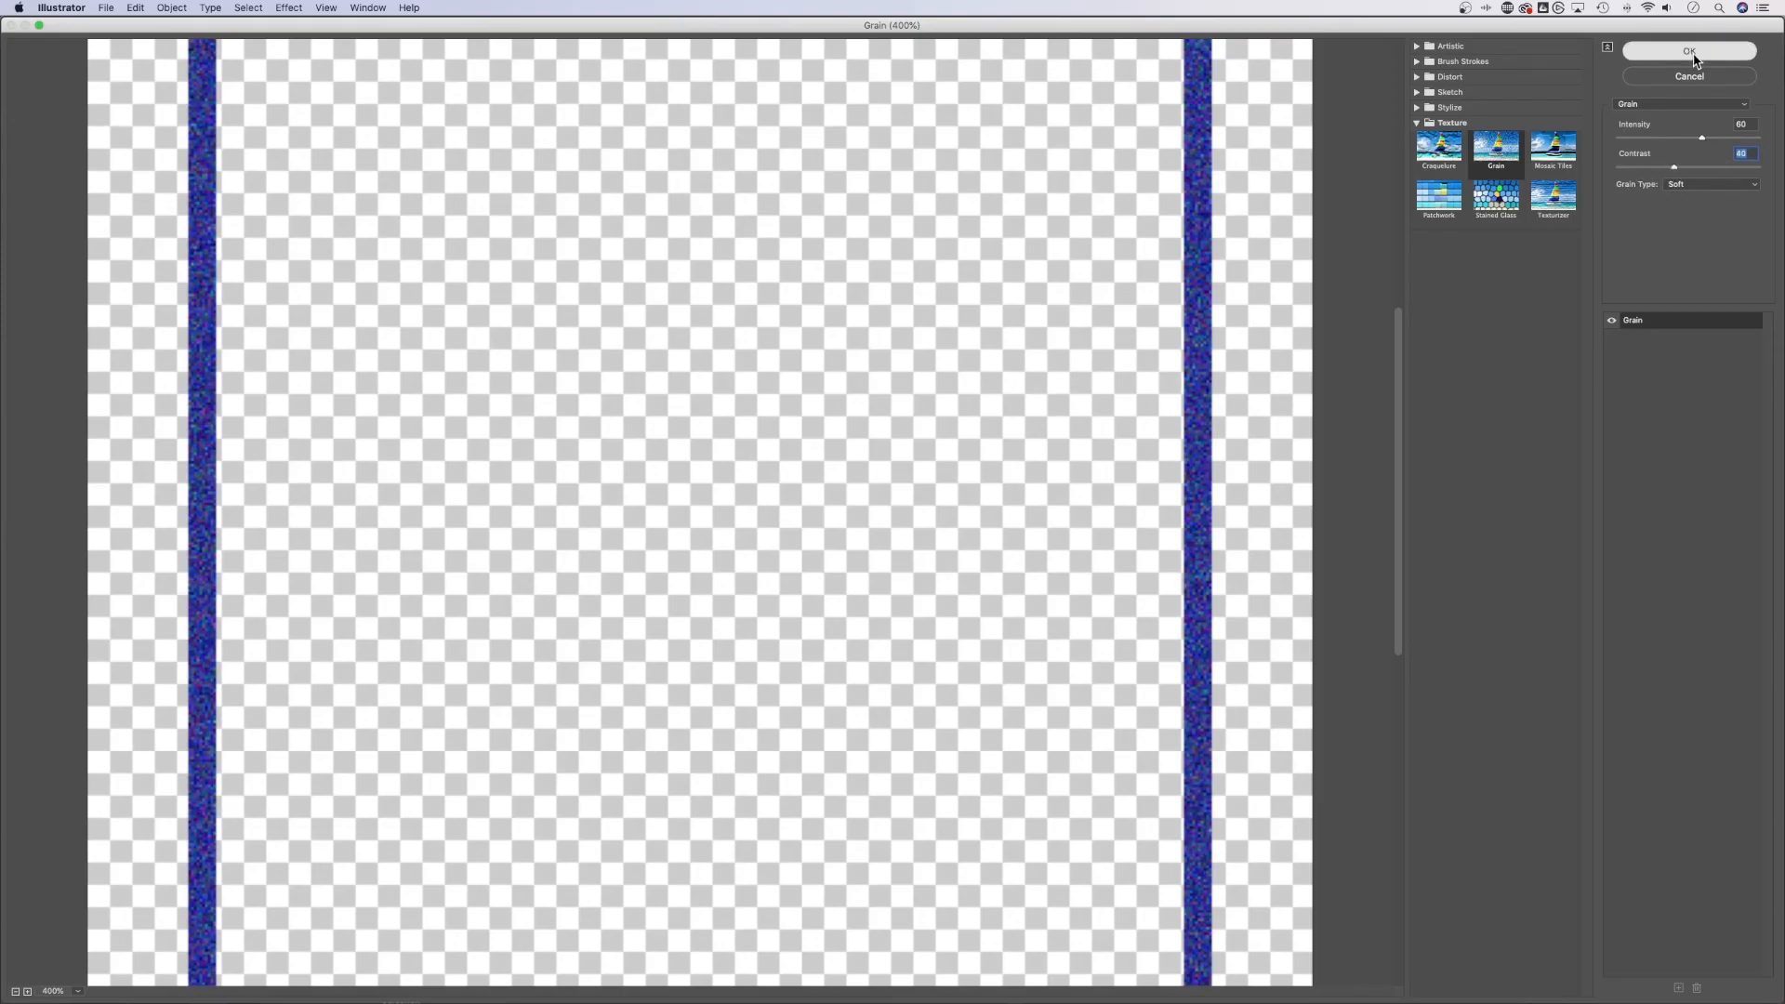
pyautogui.click(531, 327)
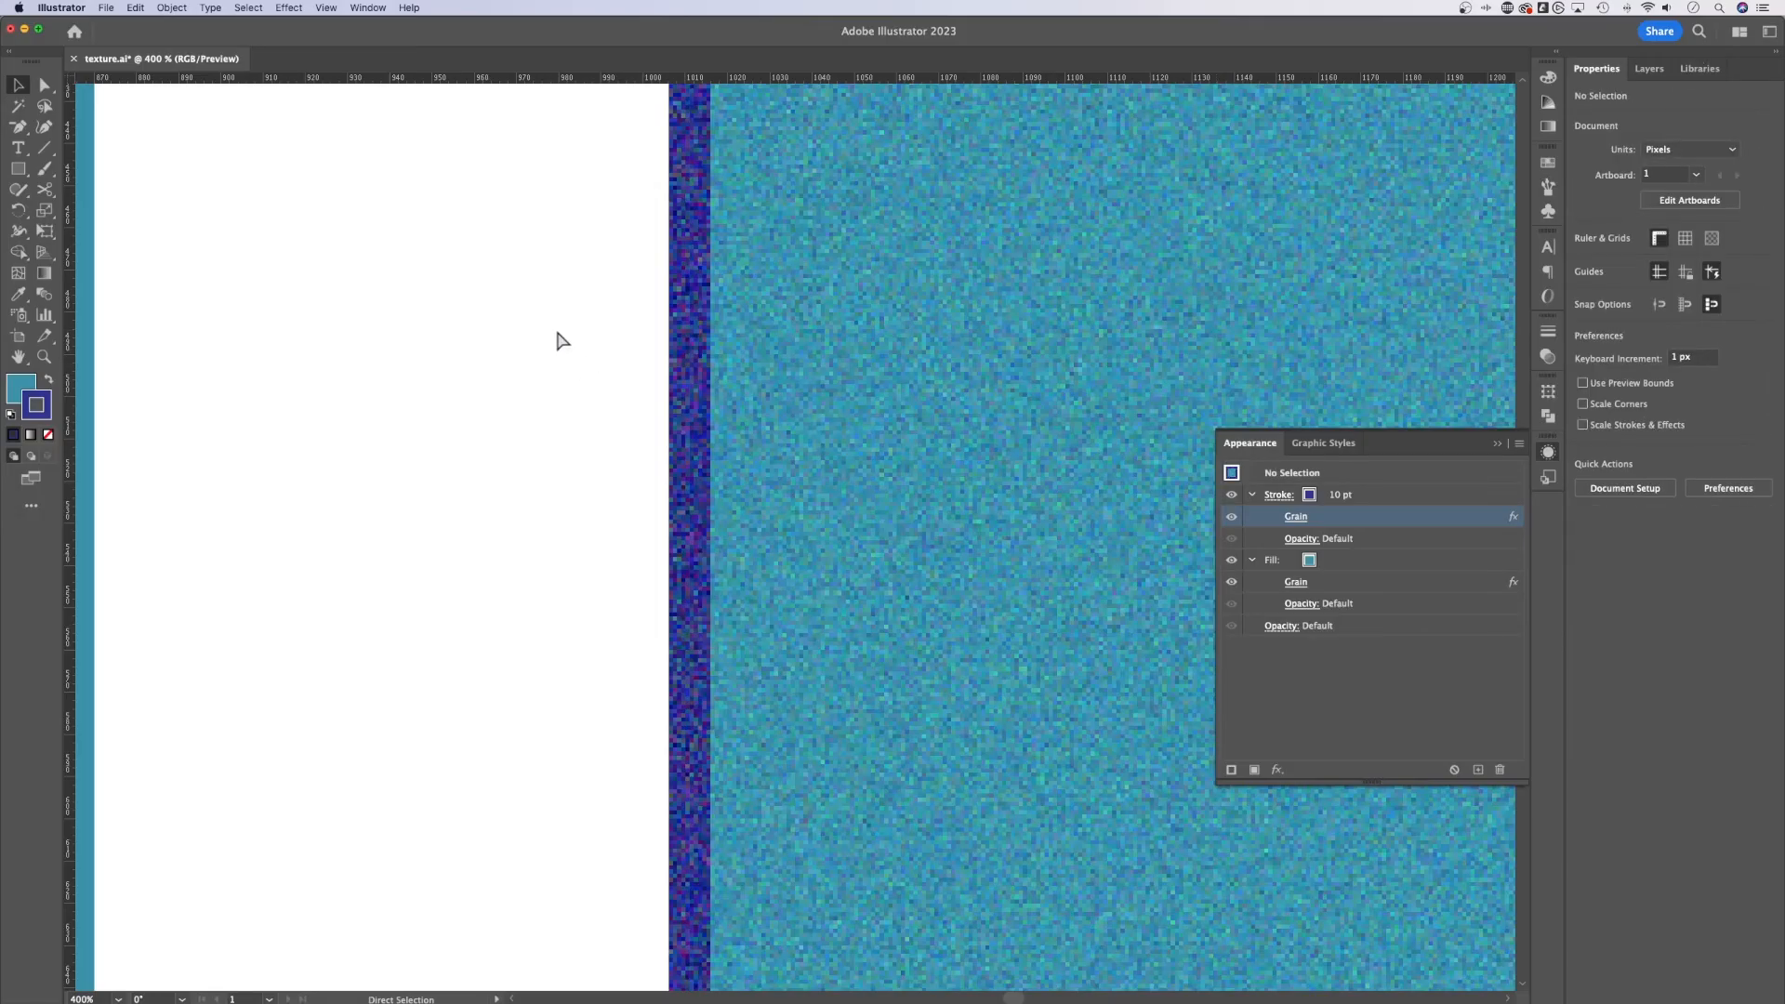
pyautogui.scroll(-3, 555, 342)
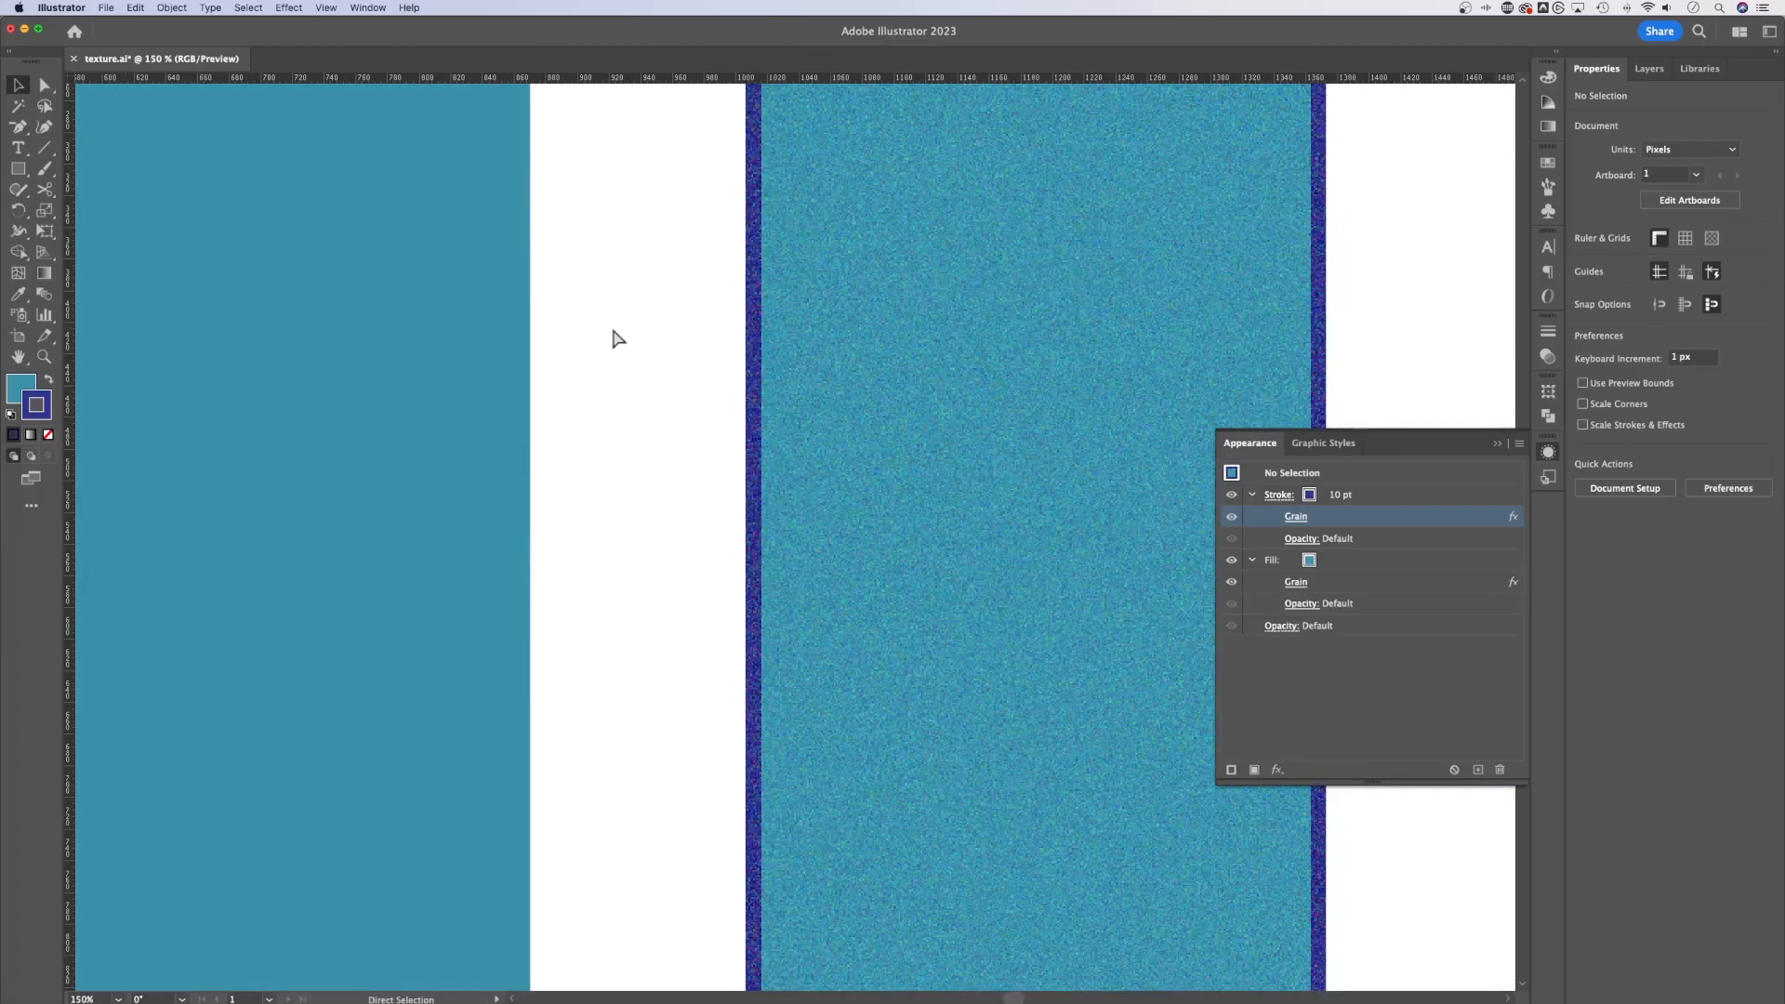
pyautogui.scroll(-2, 618, 339)
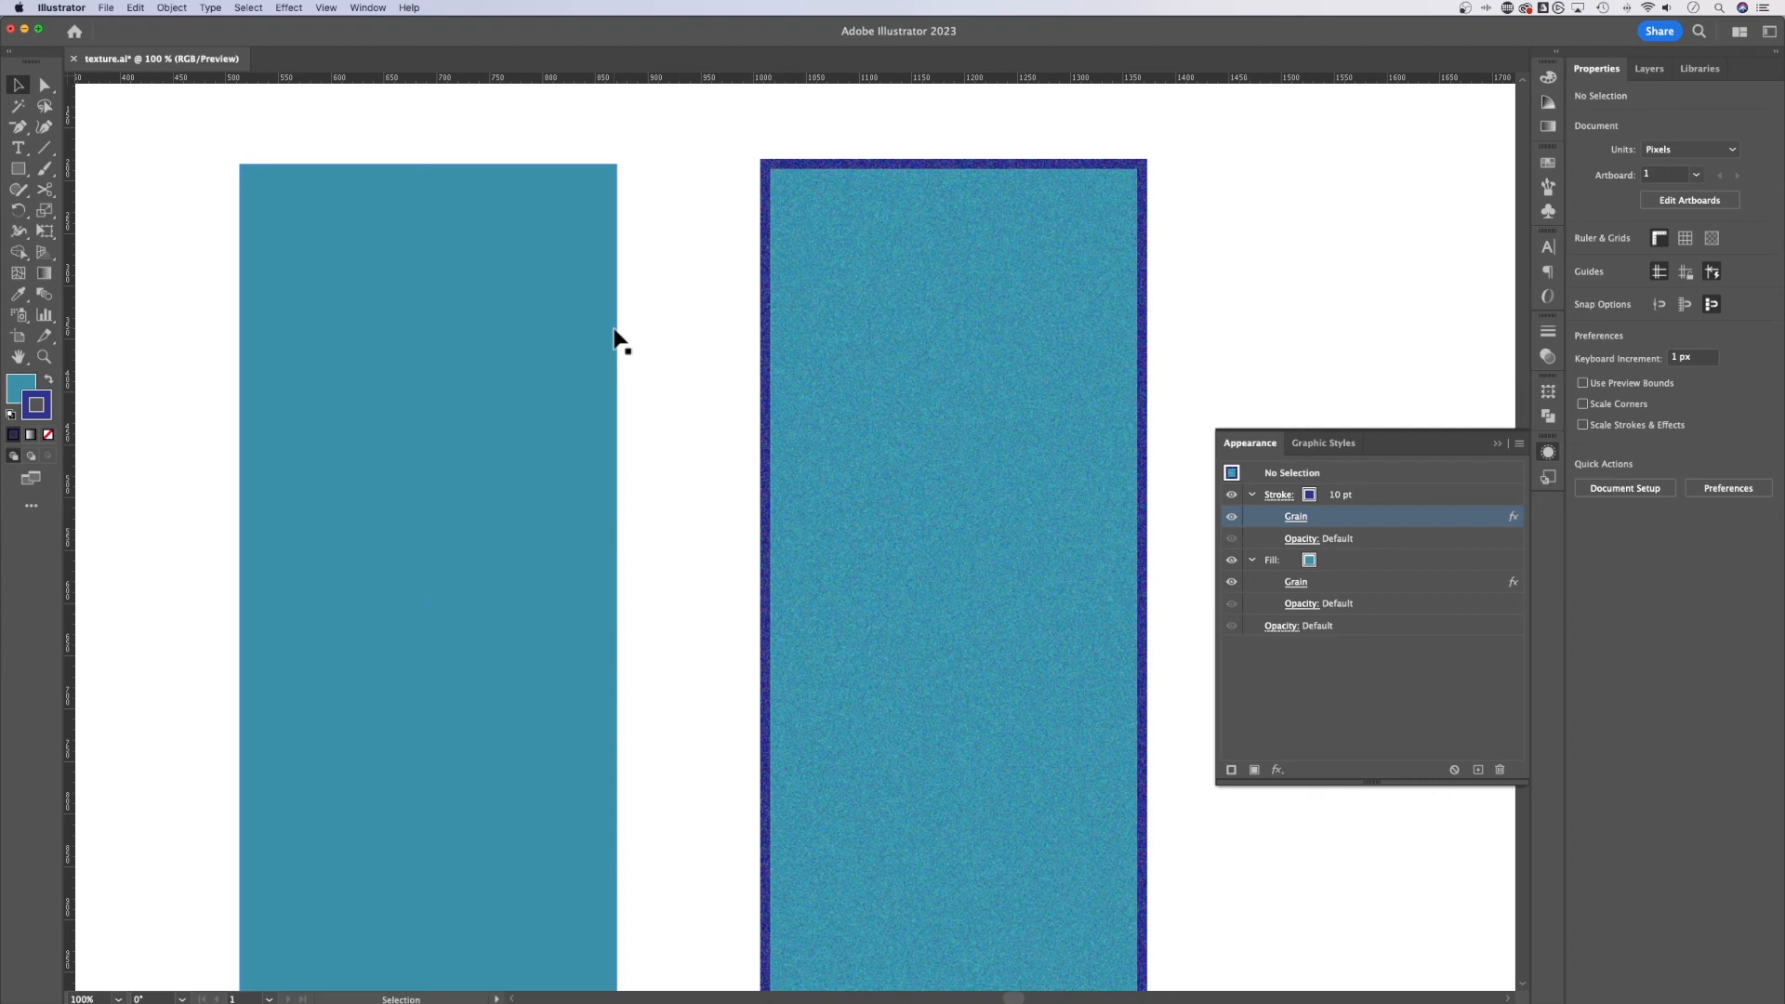
pyautogui.click(1354, 582)
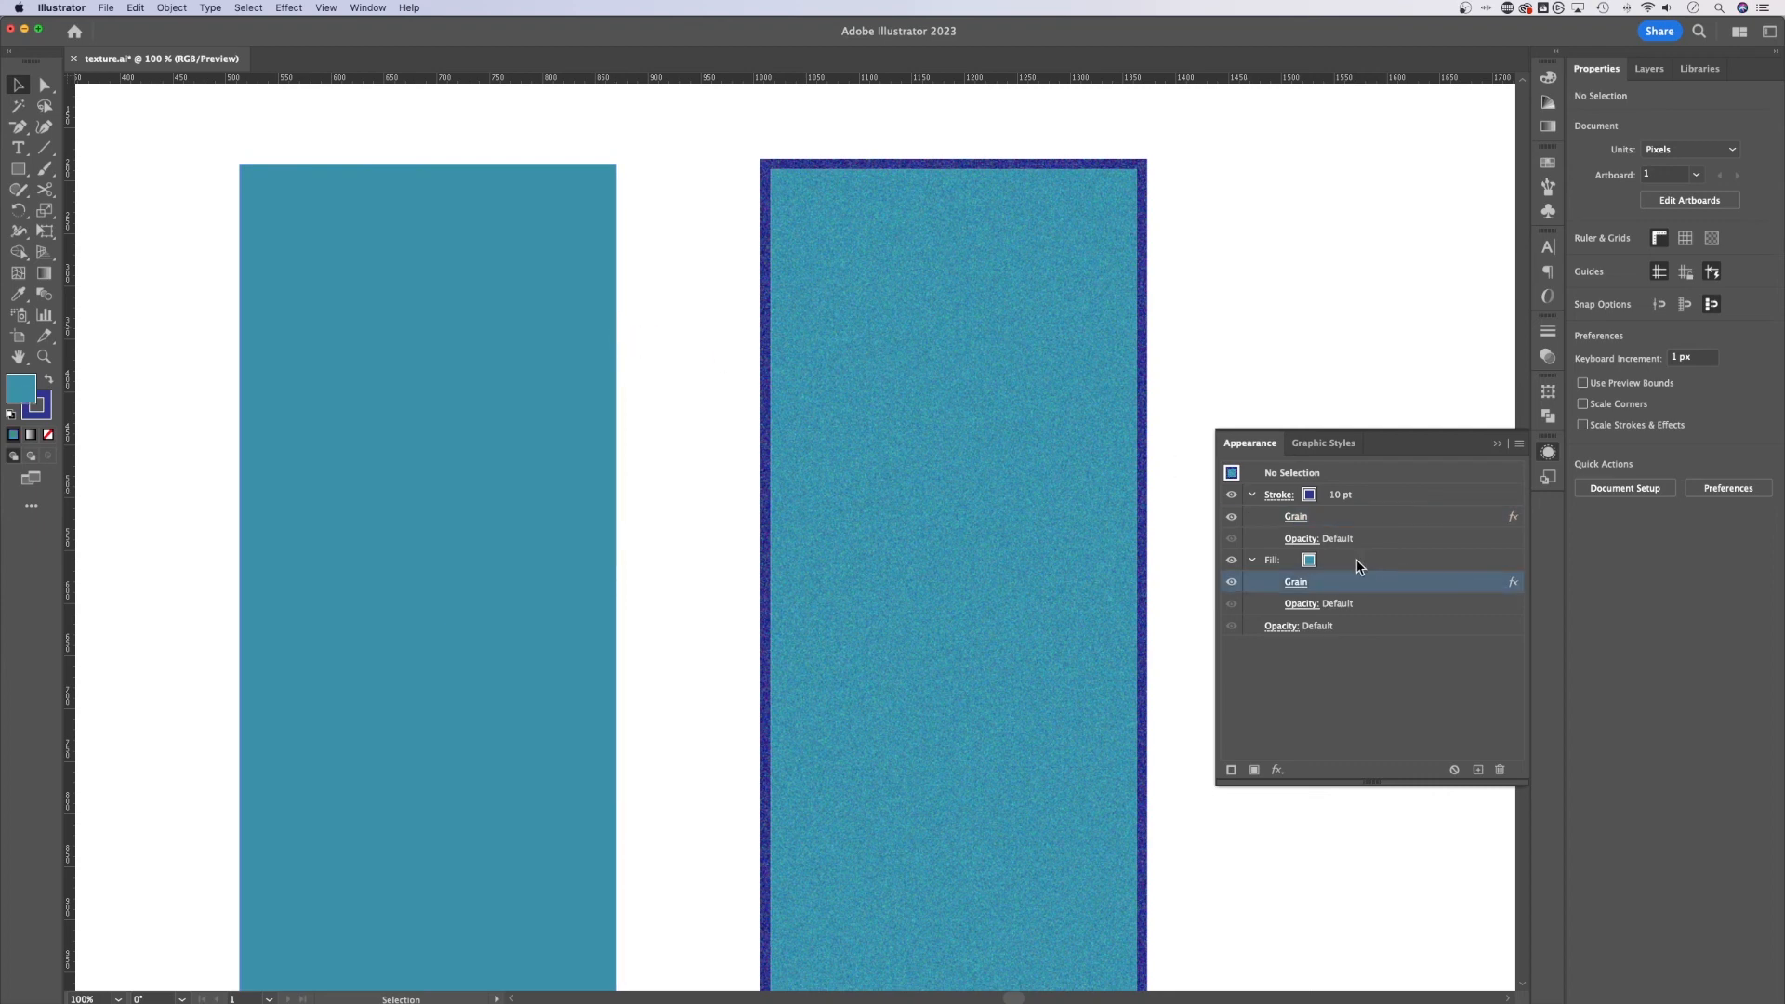
pyautogui.click(1377, 494)
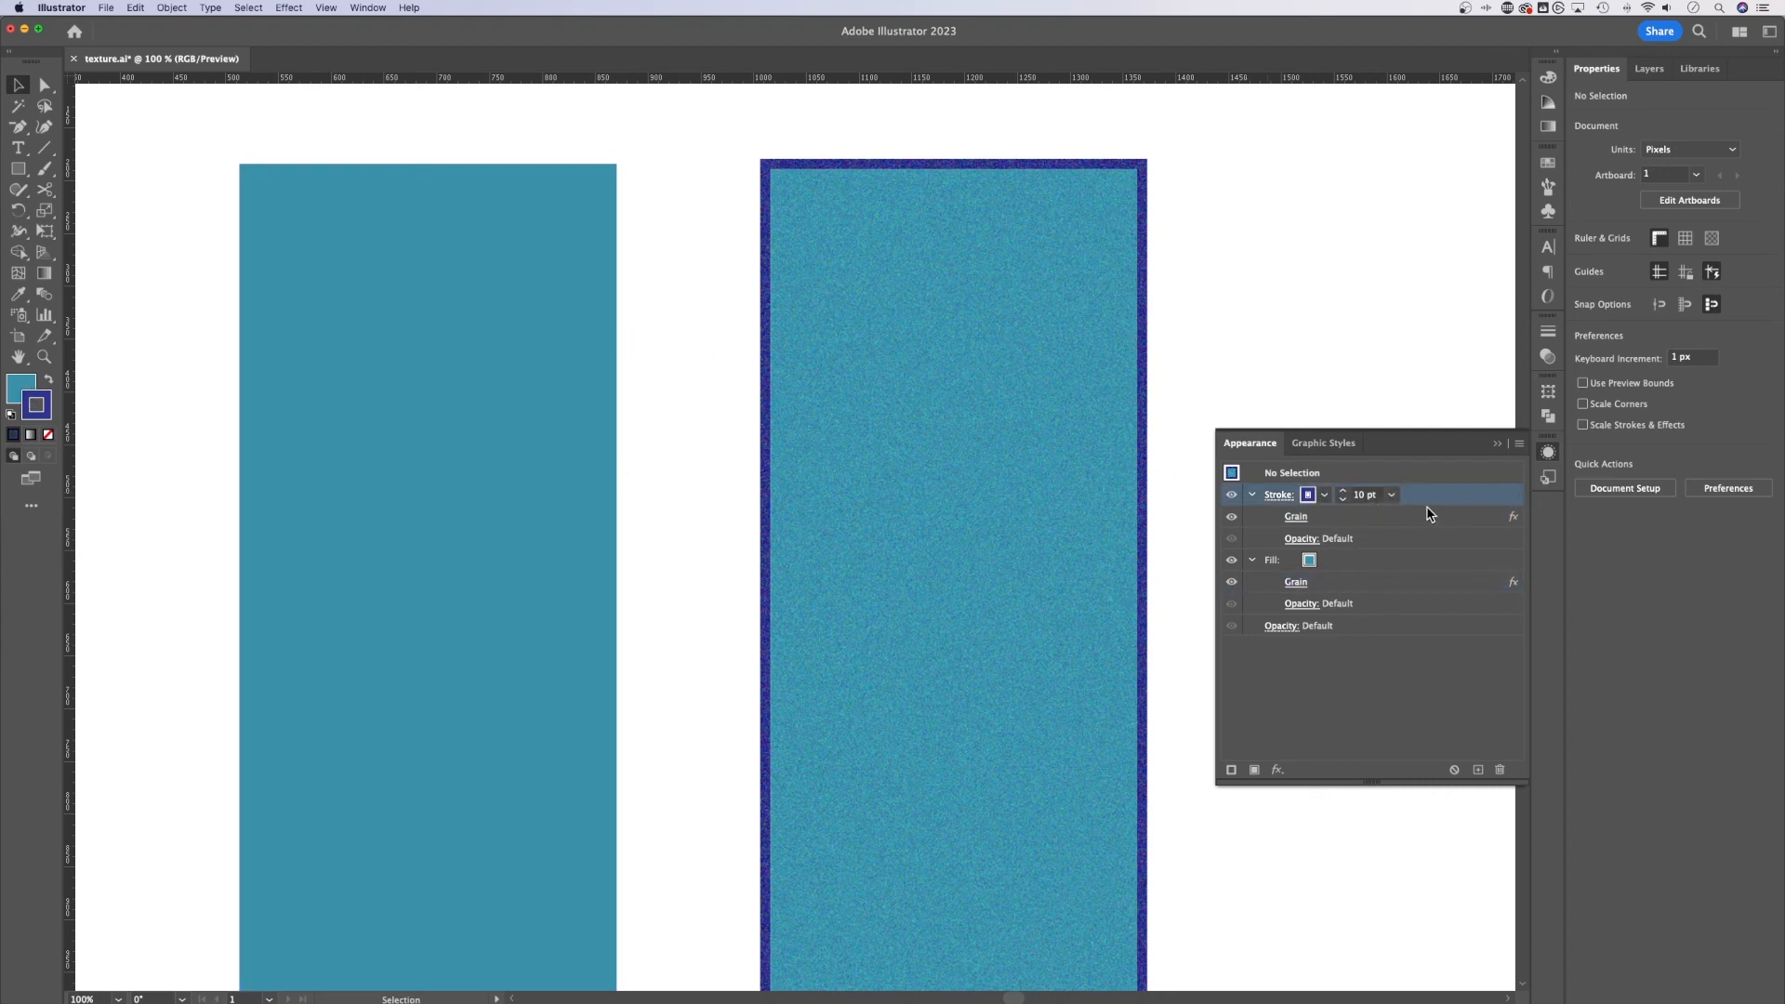
# Clear the right rectangle's stroke weight so the stroke becomes None.
pyautogui.click(1101, 439)
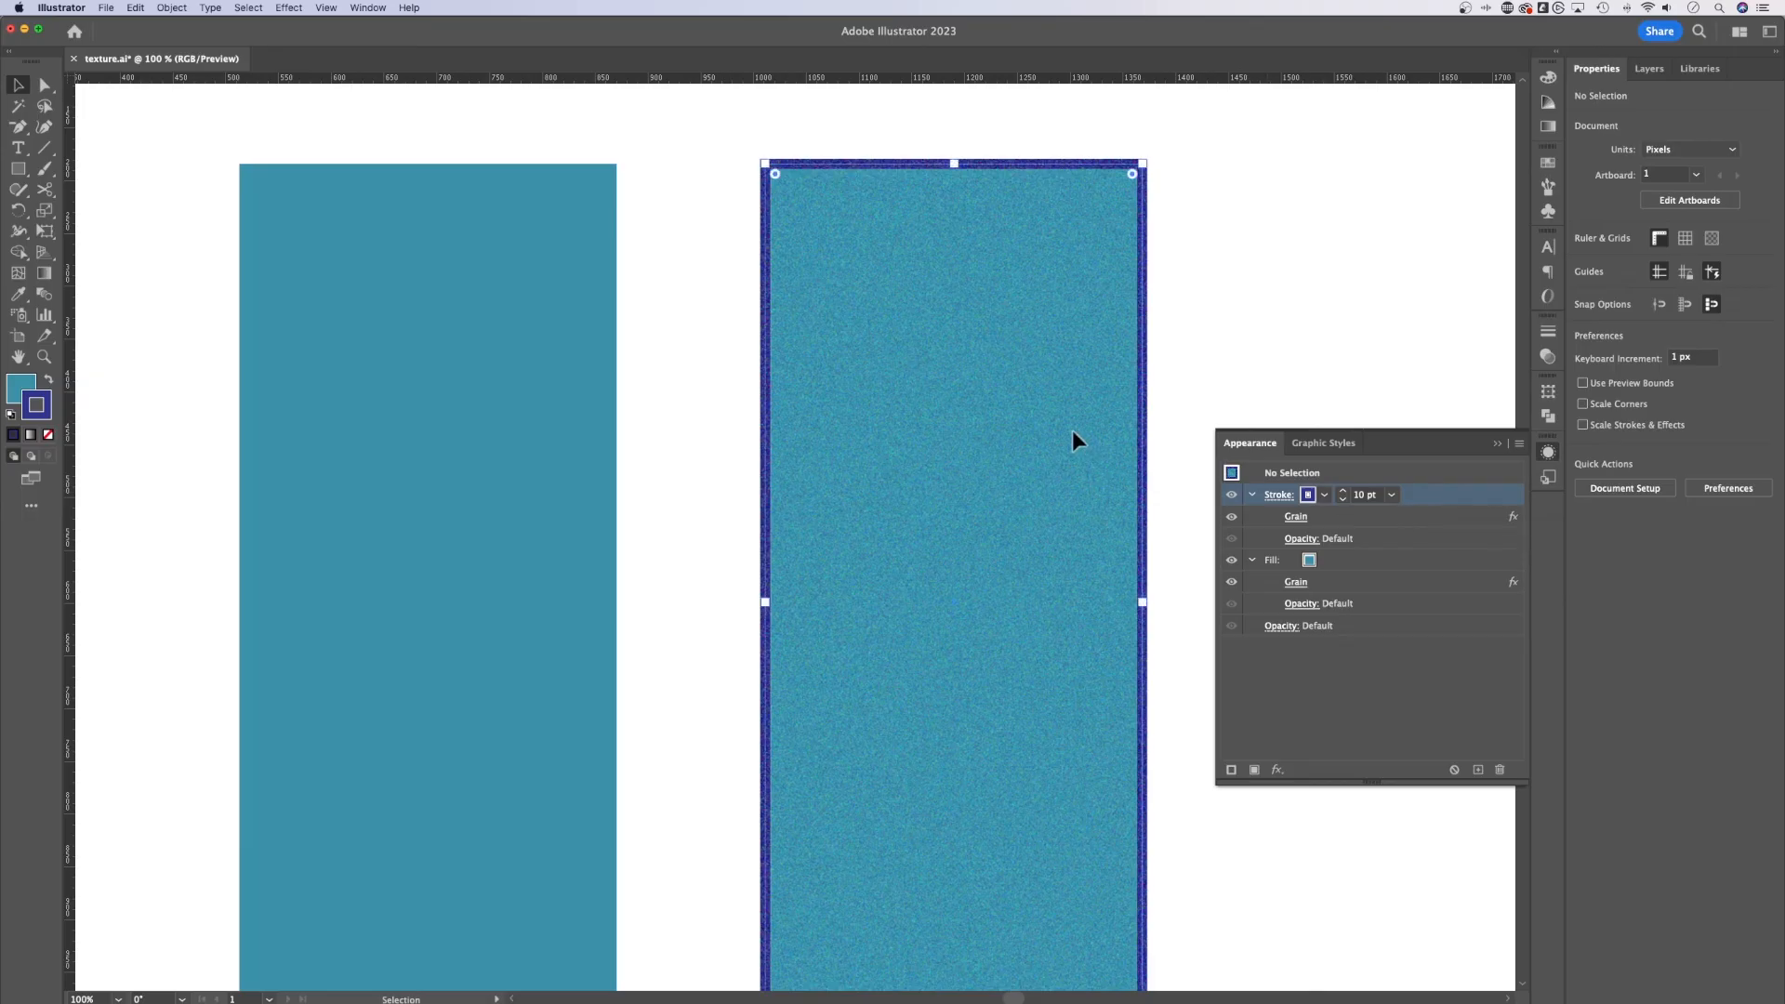
pyautogui.click(1677, 283)
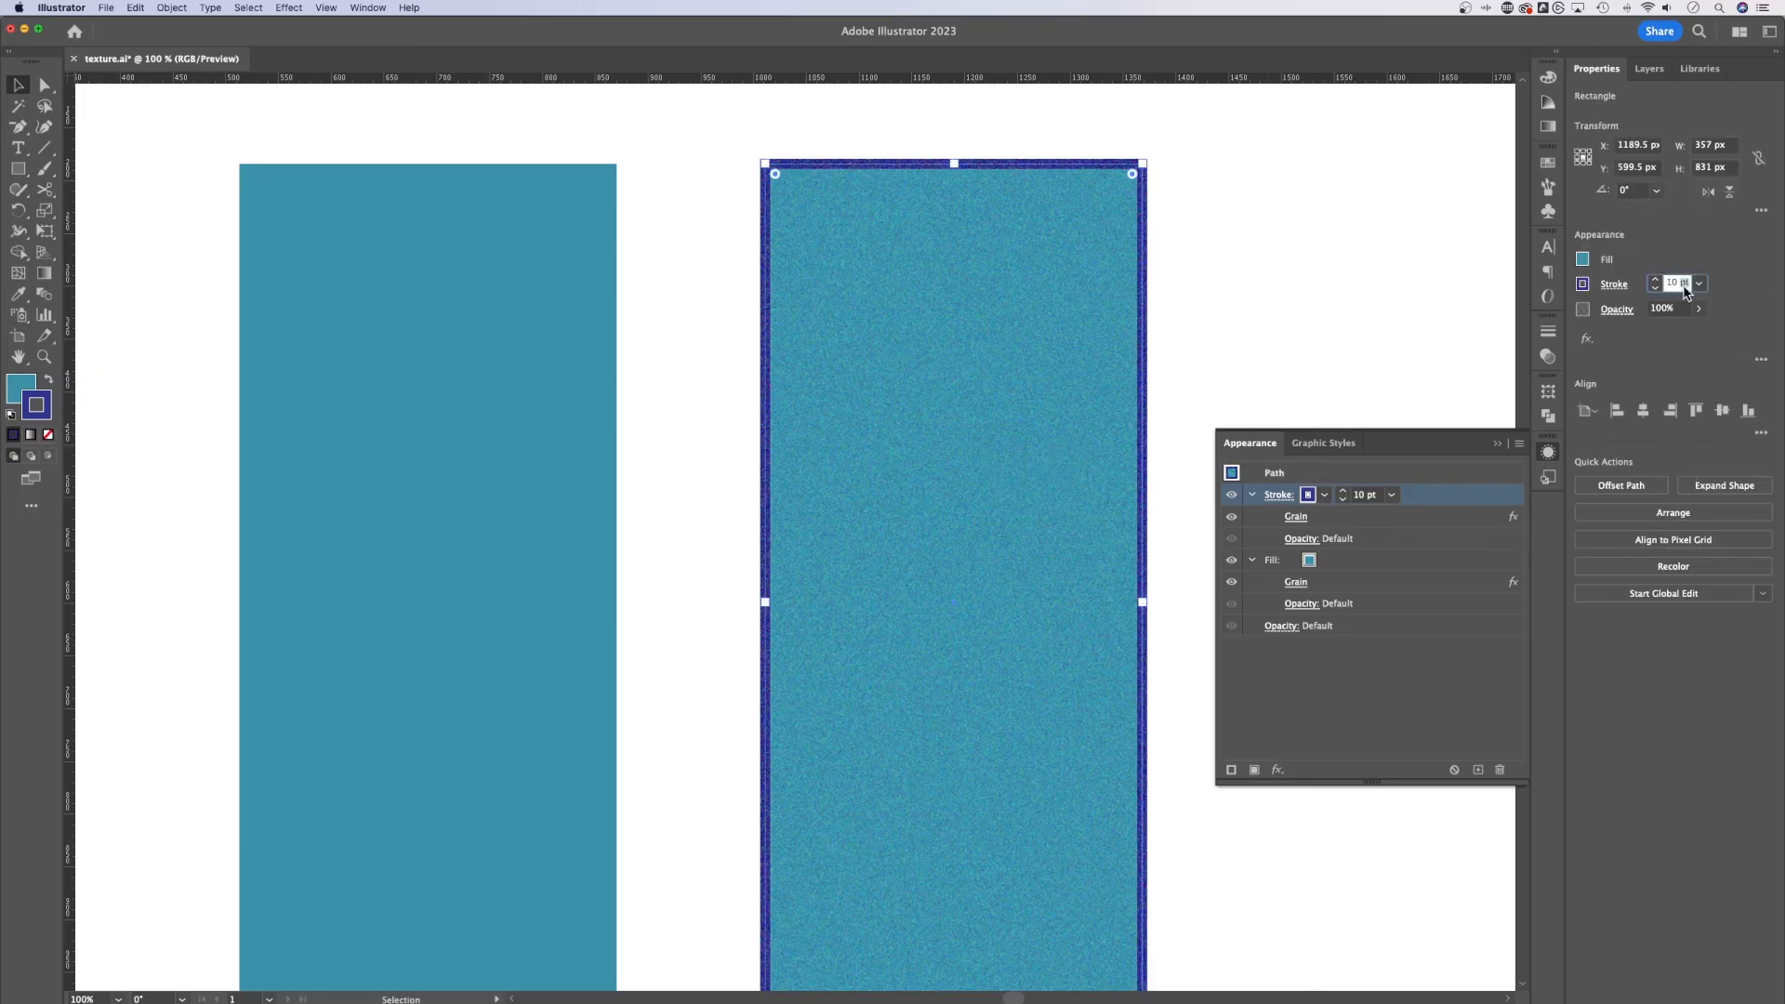
pyautogui.write('0')
pyautogui.press('Return')
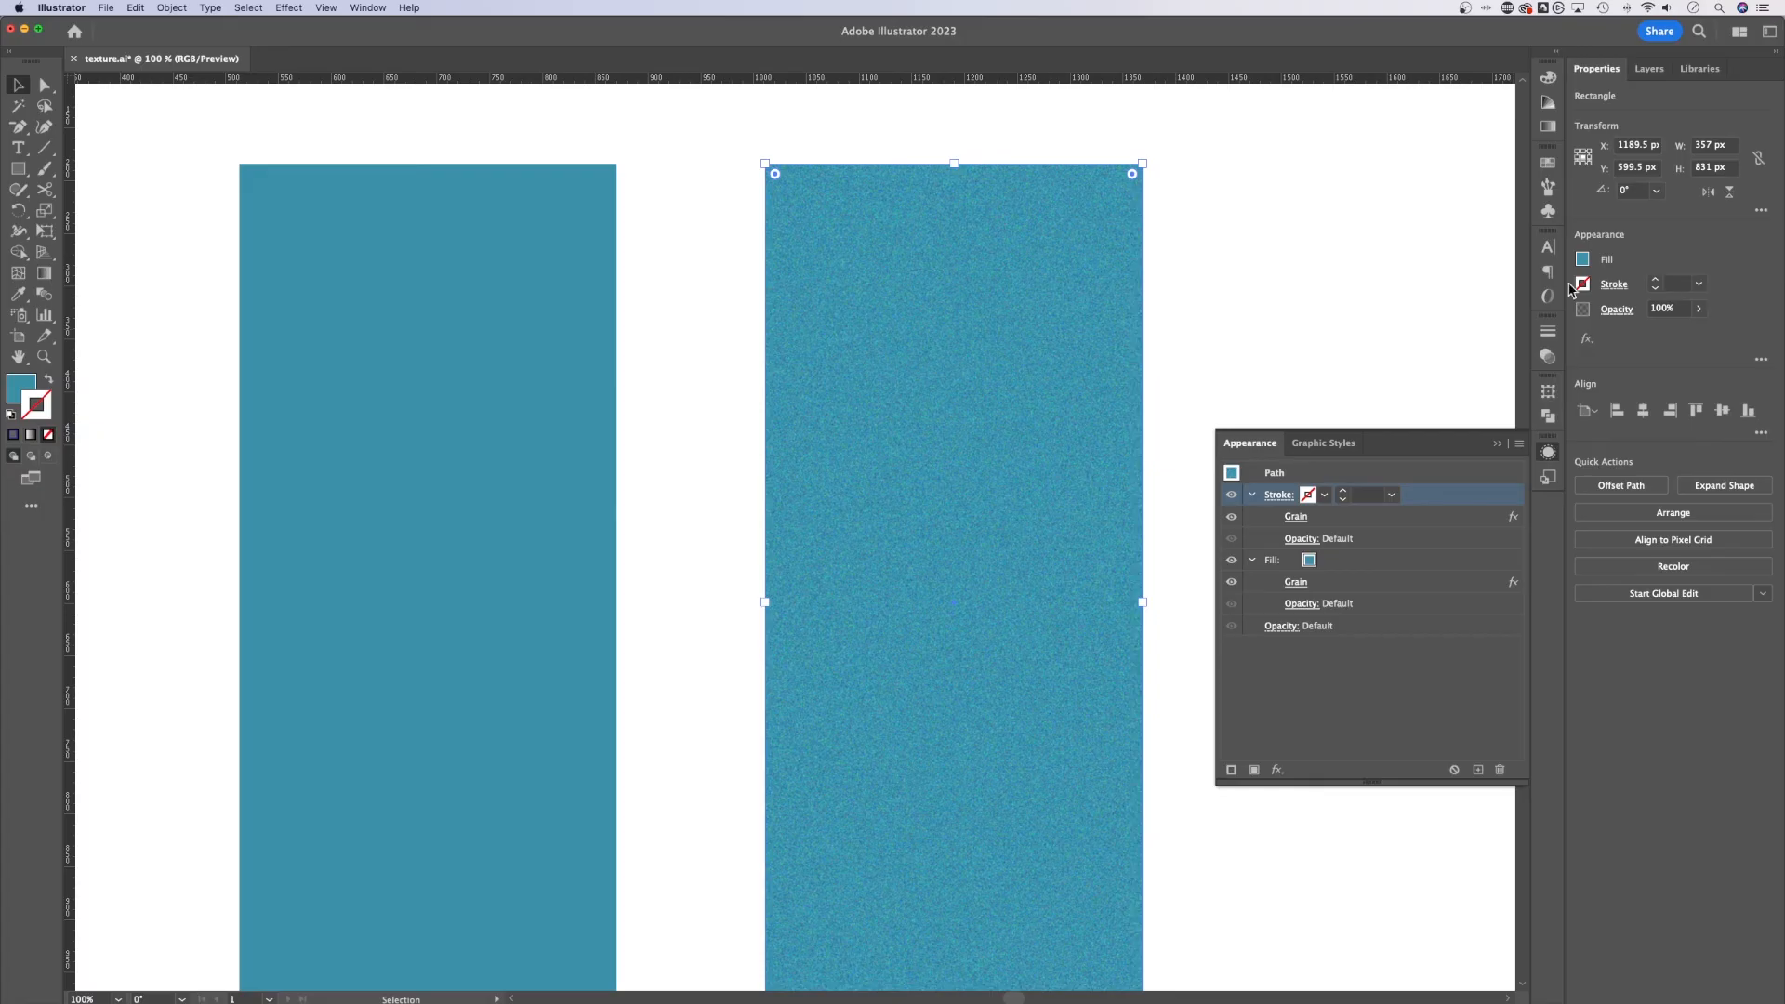
pyautogui.click(1323, 272)
pyautogui.click(1004, 363)
# Scale the grainy rectangle up from its centre and move it toward the lower right past the artboard edges.
pyautogui.press('super+minus')
pyautogui.press('super+minus')
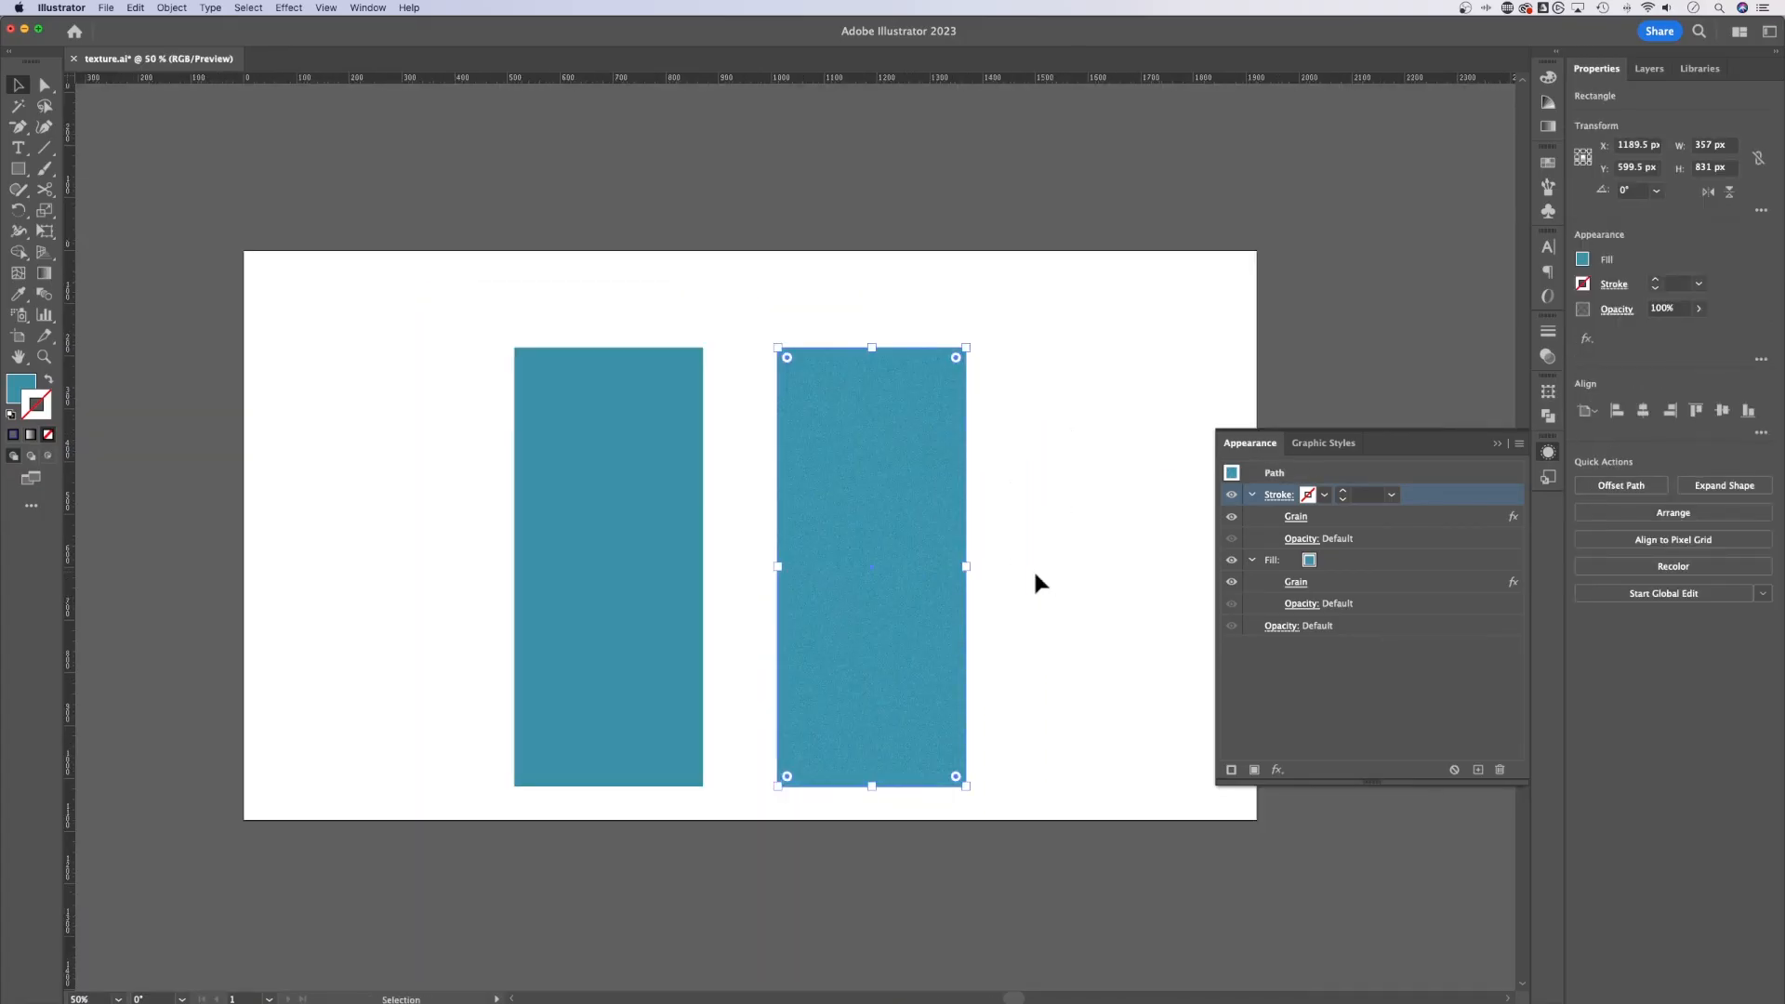
pyautogui.moveTo(965, 568)
pyautogui.mouseDown()
pyautogui.moveTo(1216, 491)
pyautogui.moveTo(1153, 567)
pyautogui.mouseUp()
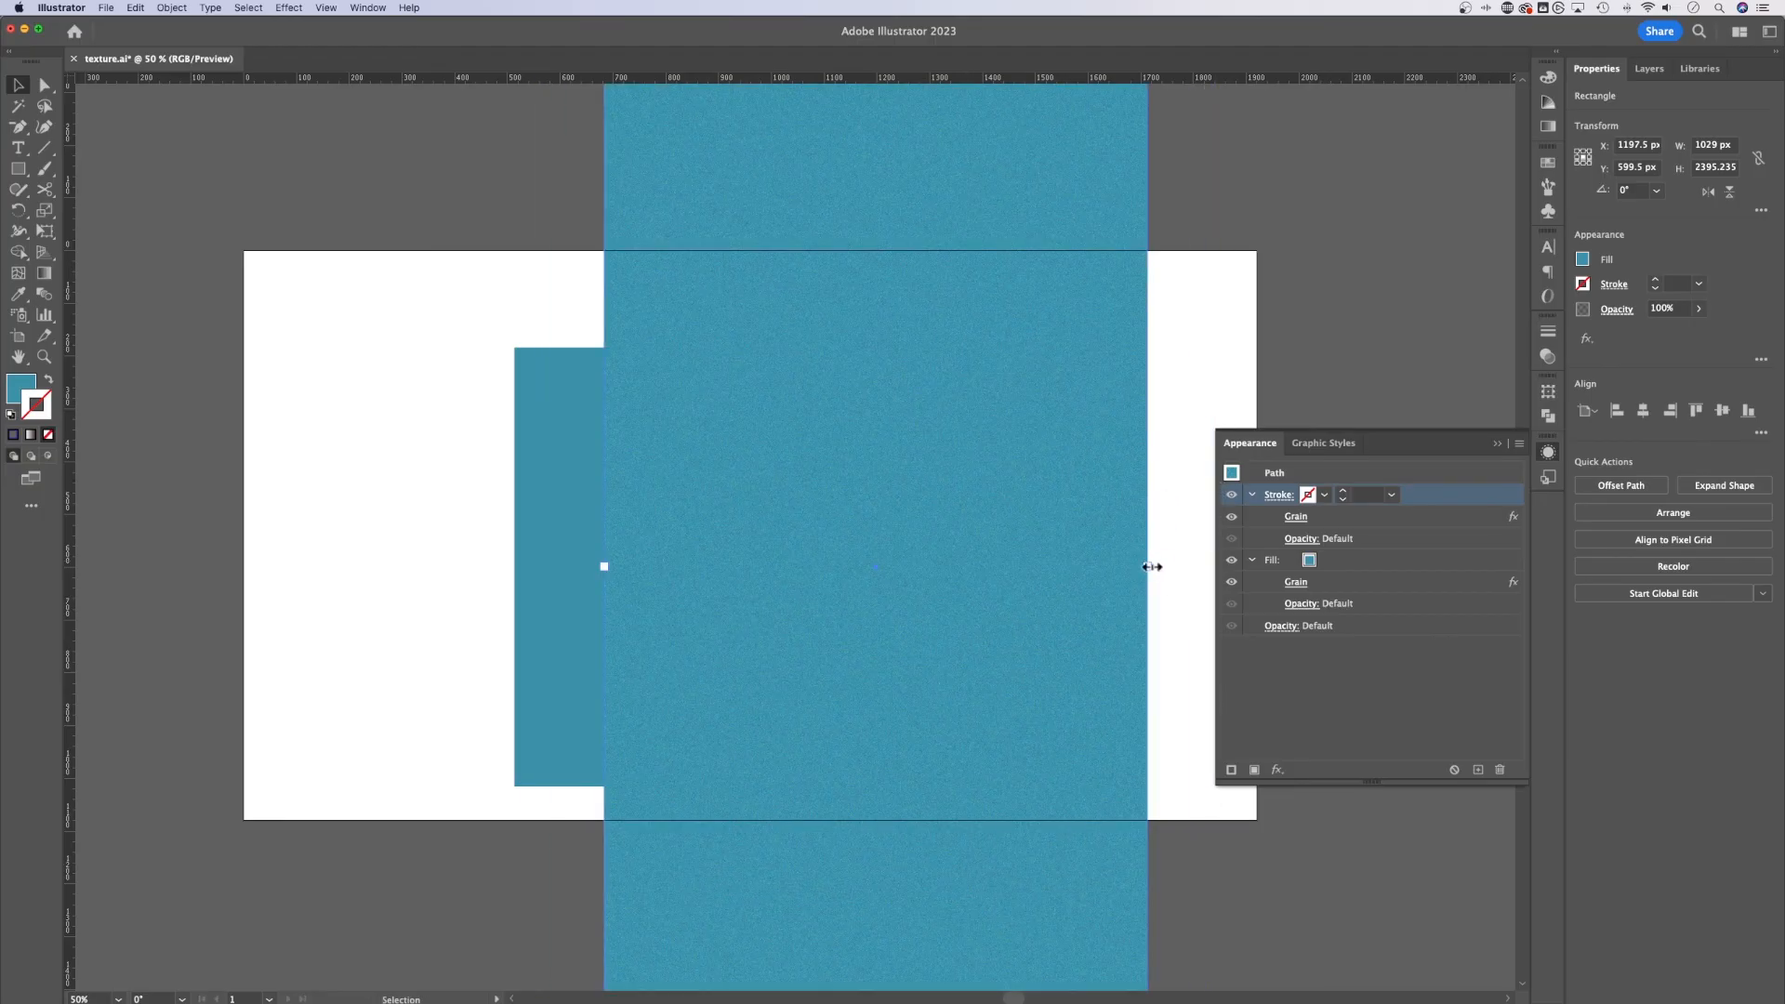
pyautogui.click(1194, 426)
pyautogui.moveTo(1180, 488)
pyautogui.mouseDown()
pyautogui.moveTo(1115, 532)
pyautogui.moveTo(1000, 491)
pyautogui.mouseUp()
pyautogui.click(924, 267)
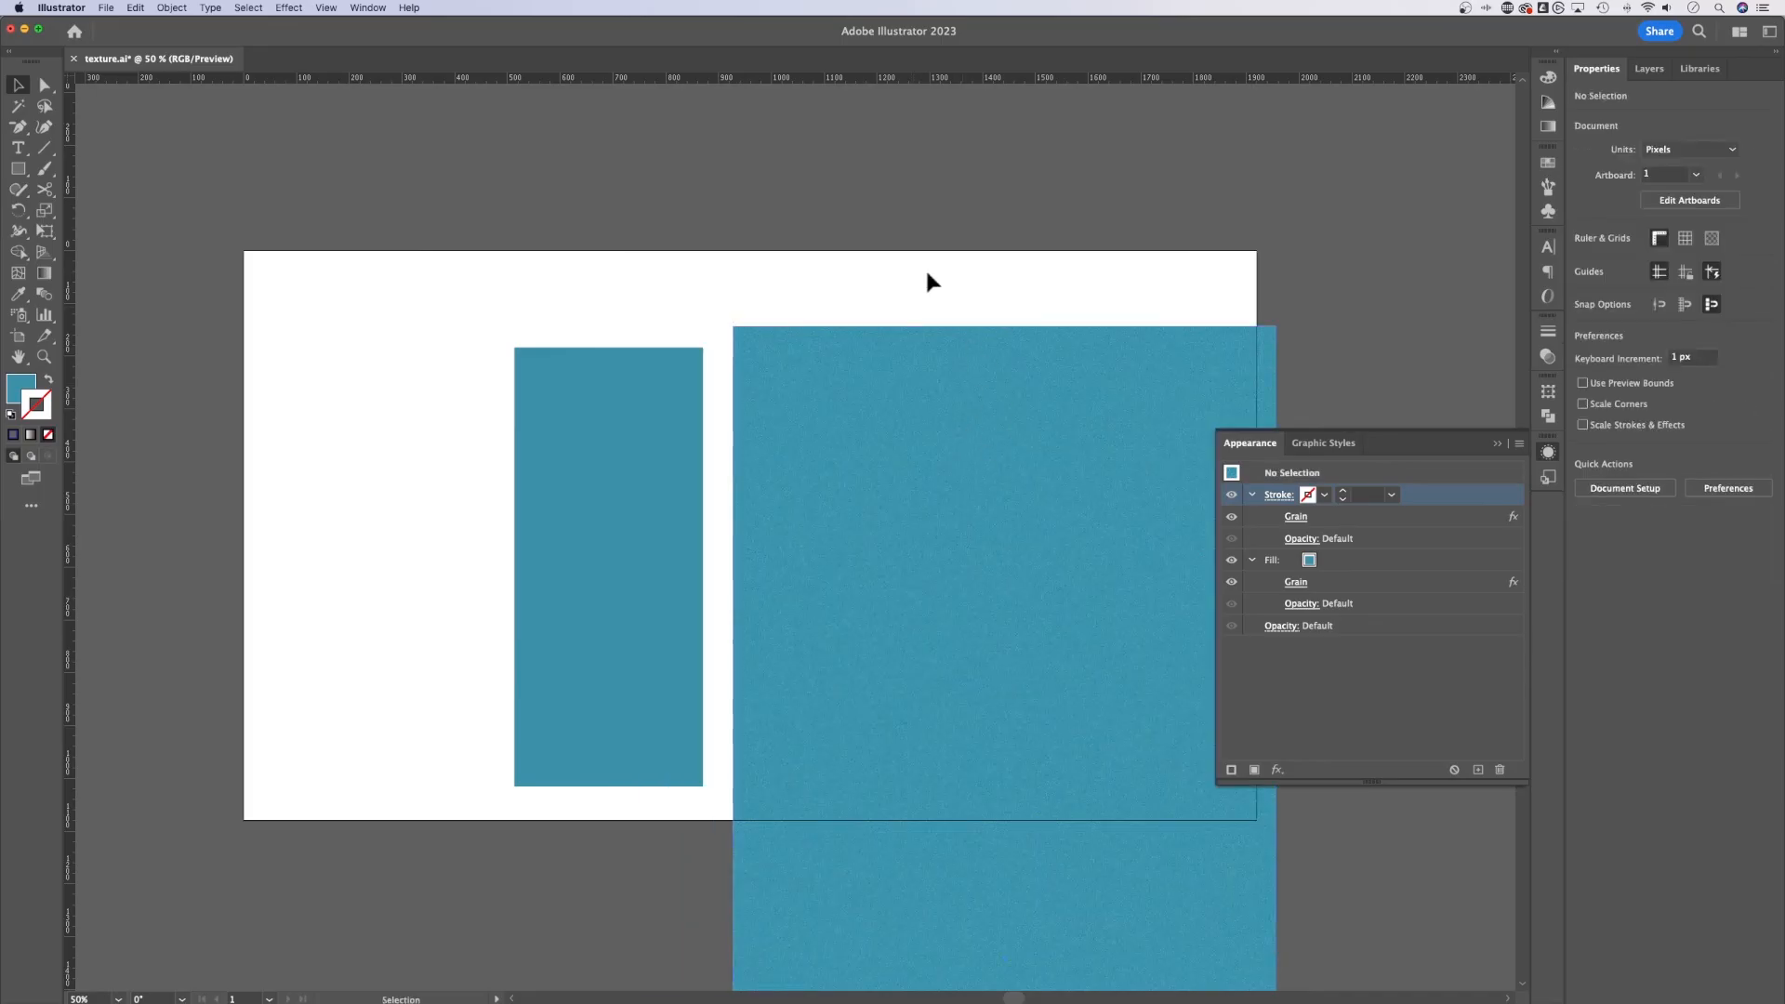